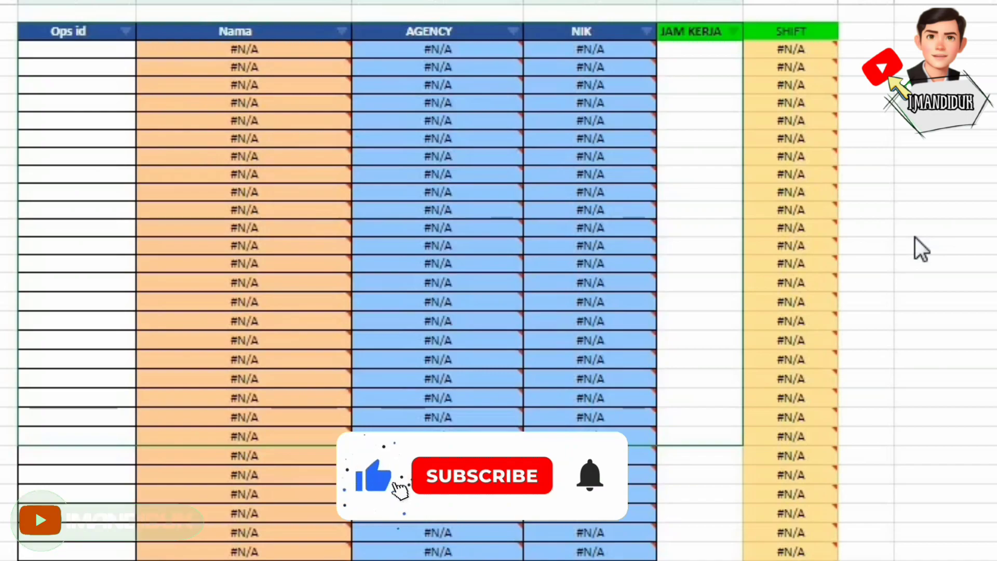
# Select the first empty Ops id cell and scroll through the lookup table
pyautogui.click(935, 121)
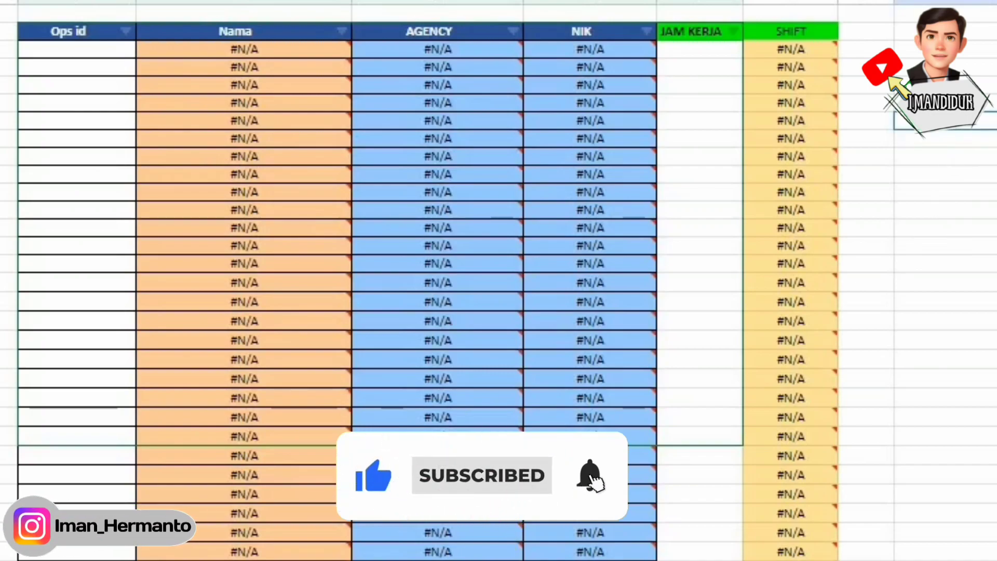
pyautogui.moveTo(234, 68)
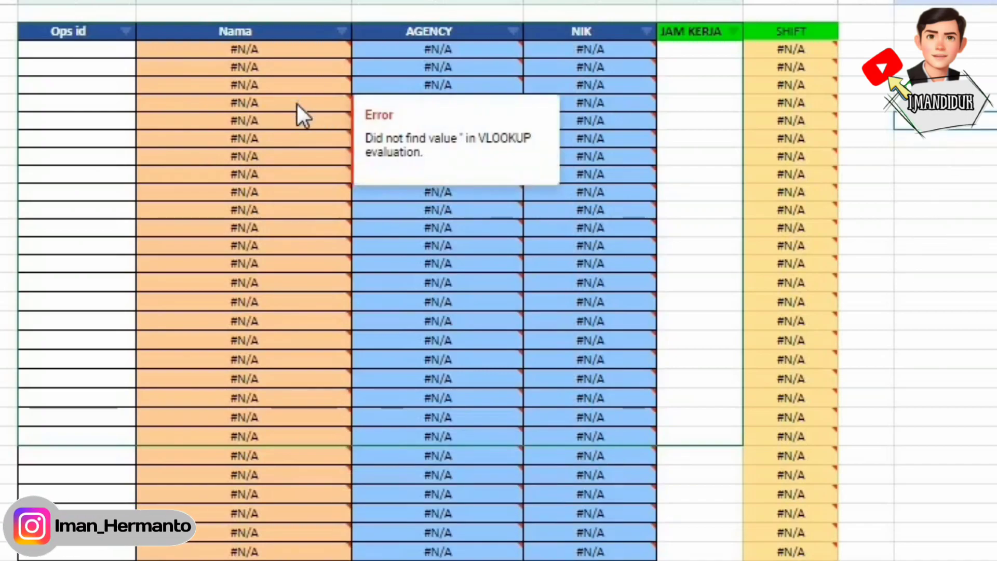
pyautogui.click(964, 158)
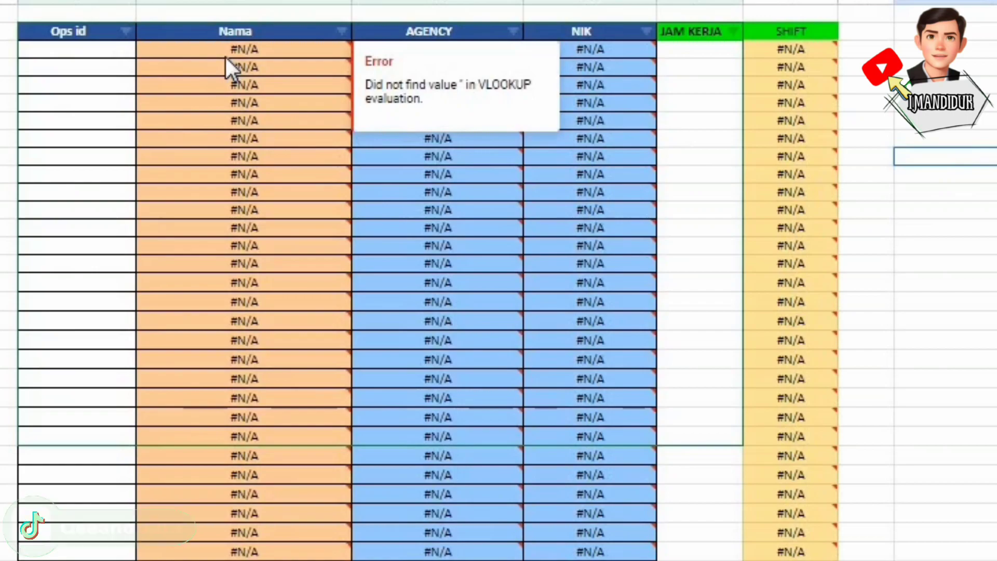
pyautogui.click(122, 56)
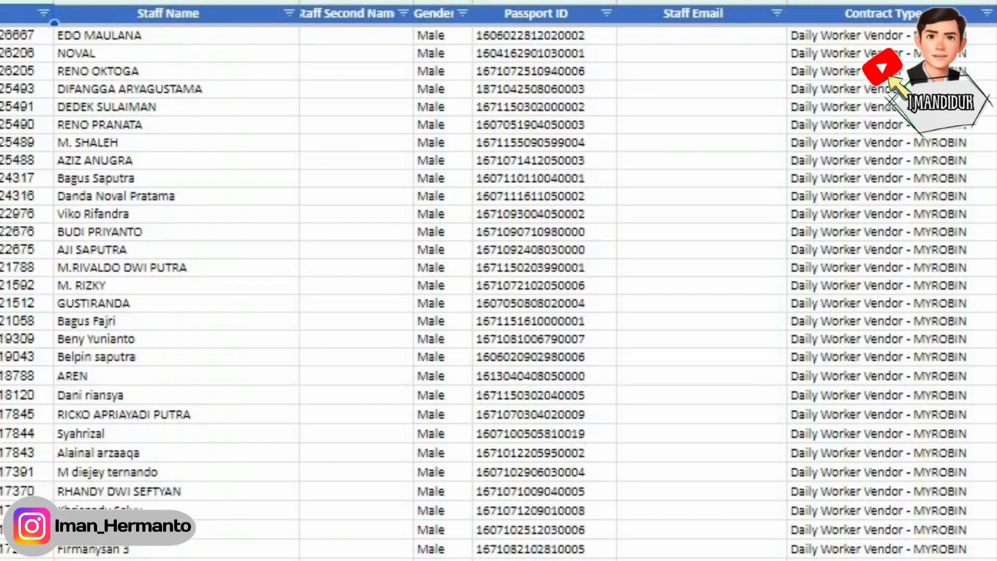
pyautogui.scroll(-4, 329, 374)
pyautogui.scroll(-7, 329, 373)
pyautogui.scroll(-7, 331, 373)
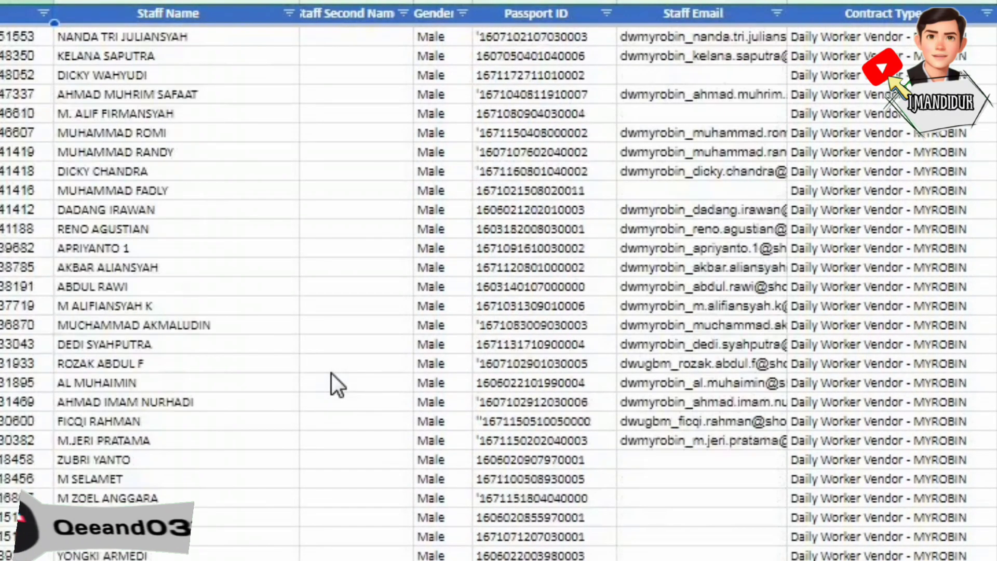
pyautogui.scroll(-6, 332, 374)
pyautogui.scroll(-6, 331, 373)
pyautogui.scroll(-8, 331, 374)
pyautogui.scroll(-9, 331, 373)
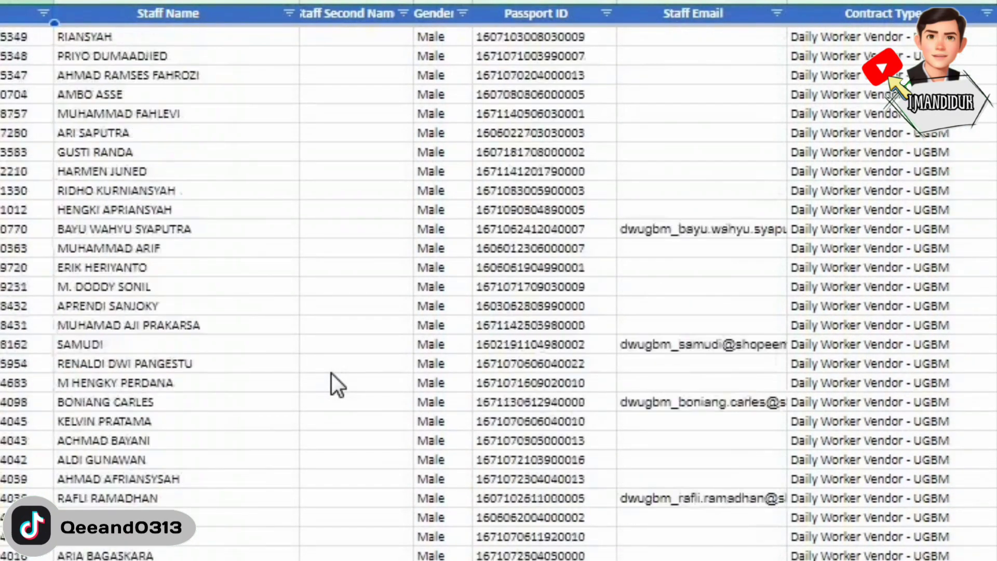
pyautogui.scroll(-7, 332, 373)
pyautogui.scroll(-8, 331, 374)
pyautogui.scroll(-6, 331, 374)
pyautogui.scroll(-5, 331, 373)
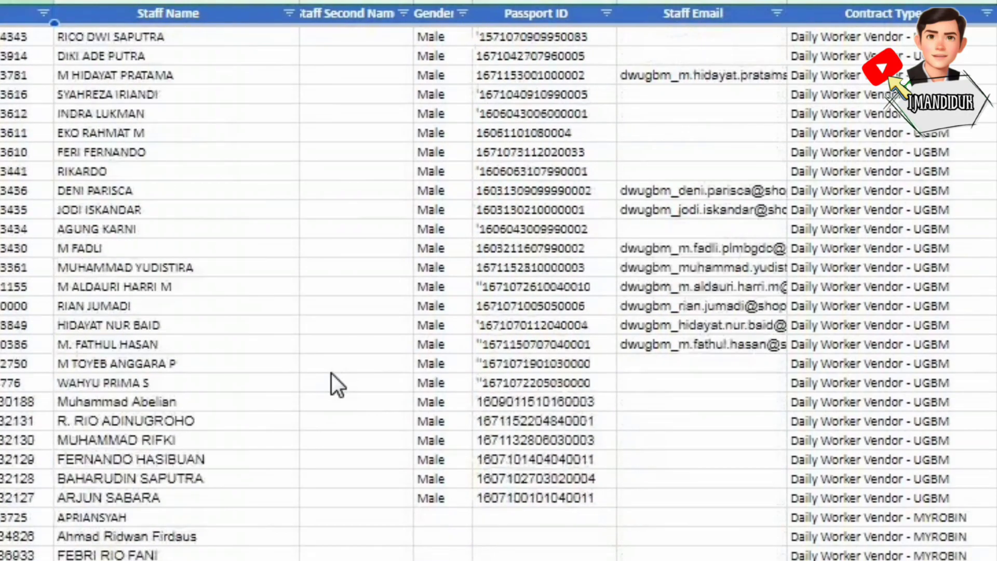
pyautogui.scroll(-3, 332, 373)
pyautogui.scroll(7, 331, 374)
pyautogui.scroll(8, 331, 373)
pyautogui.scroll(8, 331, 373)
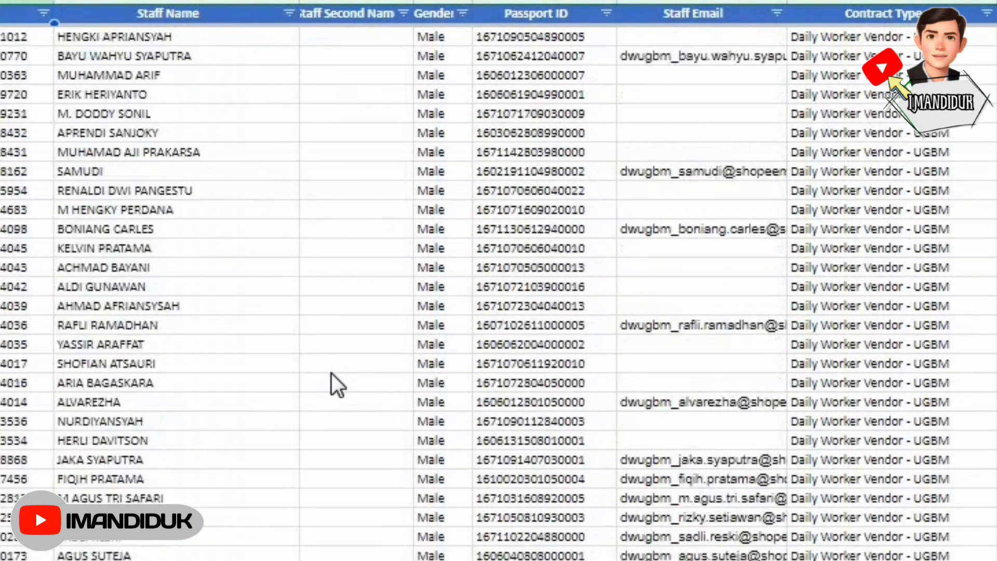
pyautogui.scroll(7, 332, 373)
pyautogui.scroll(8, 331, 373)
pyautogui.scroll(8, 331, 374)
pyautogui.scroll(8, 331, 373)
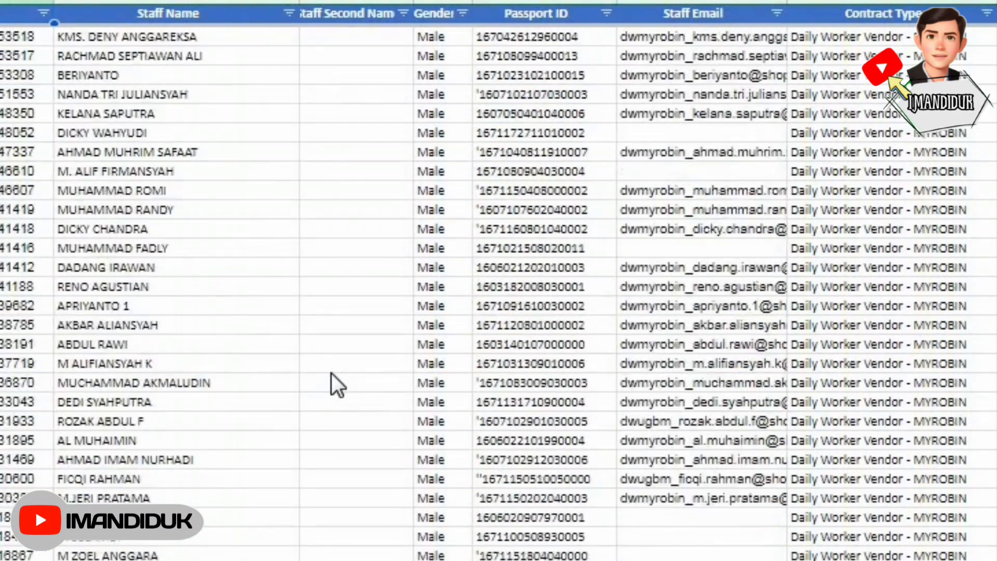
pyautogui.scroll(8, 331, 373)
pyautogui.scroll(3, 330, 373)
pyautogui.scroll(4, 343, 379)
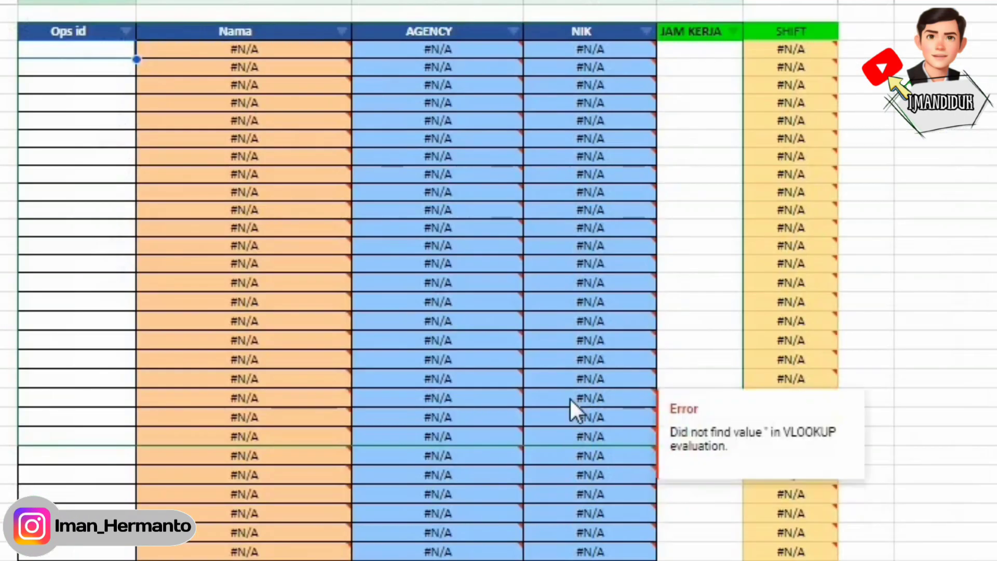
pyautogui.scroll(-5, 570, 397)
pyautogui.scroll(3, 570, 398)
pyautogui.scroll(2, 570, 398)
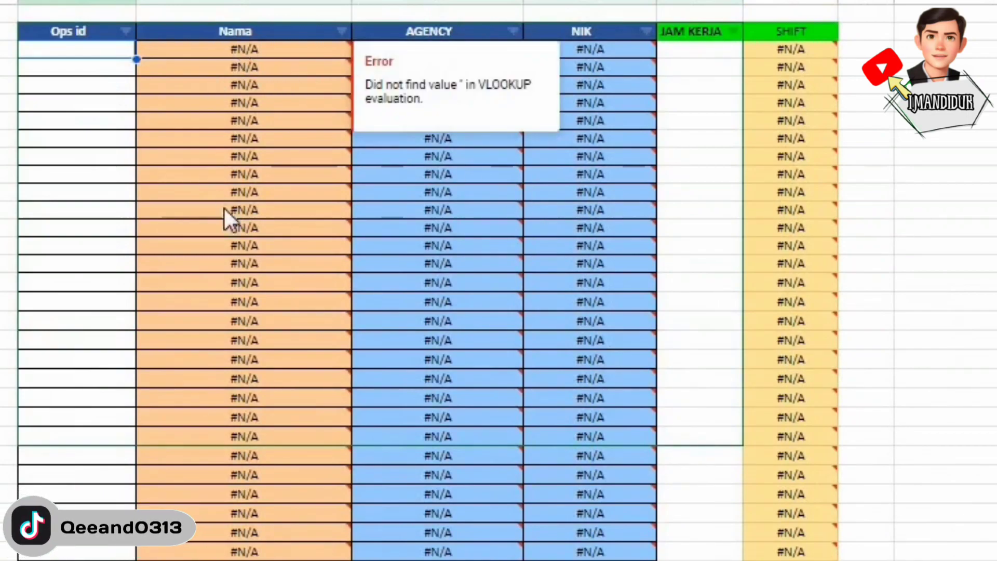
pyautogui.scroll(-2, 229, 219)
pyautogui.scroll(-2, 234, 222)
pyautogui.scroll(1, 237, 224)
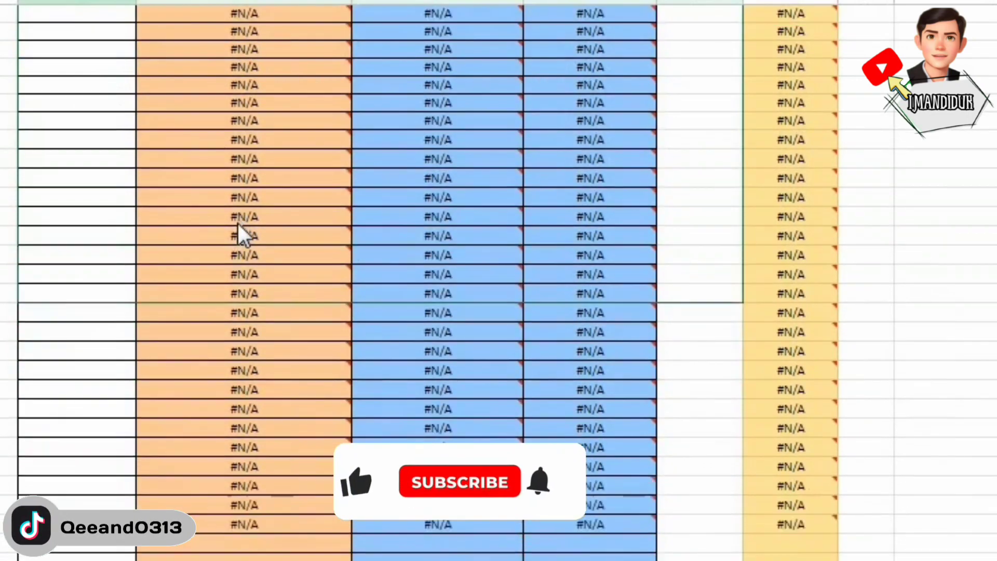
pyautogui.scroll(2, 237, 224)
# Inspect the #N/A errors in the empty rows' Nama and NIK lookup cells
pyautogui.click(84, 54)
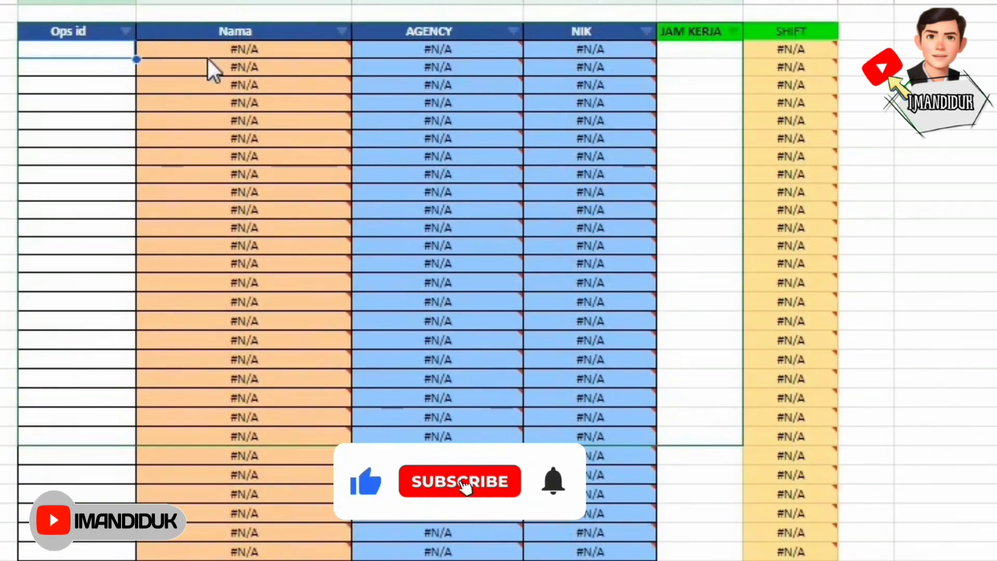
pyautogui.click(236, 56)
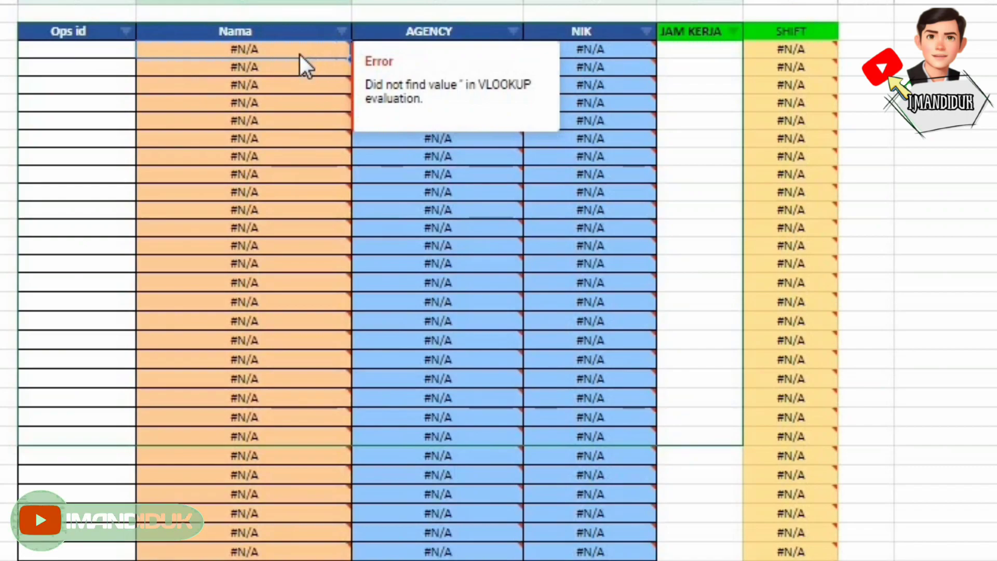
pyautogui.click(303, 68)
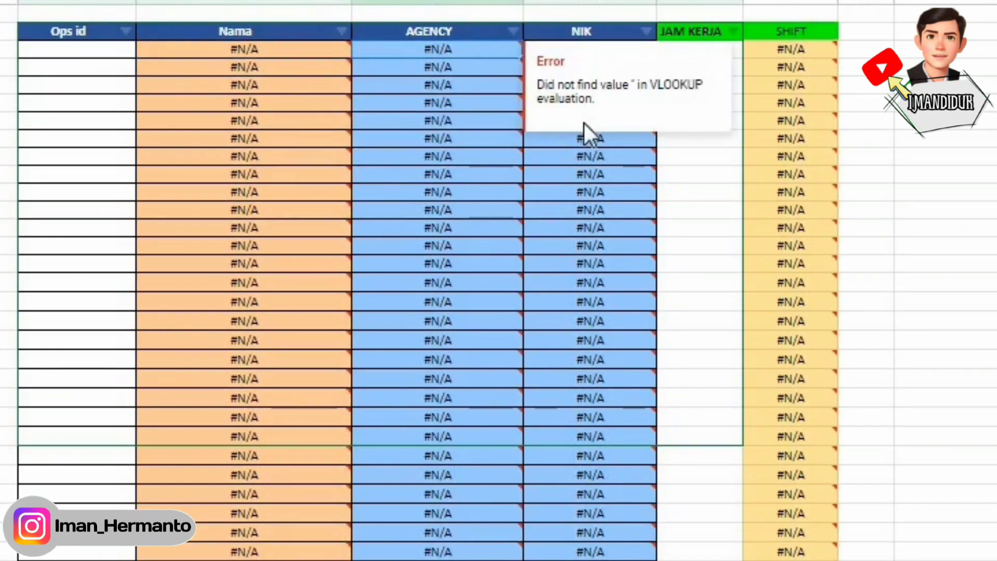
pyautogui.click(590, 172)
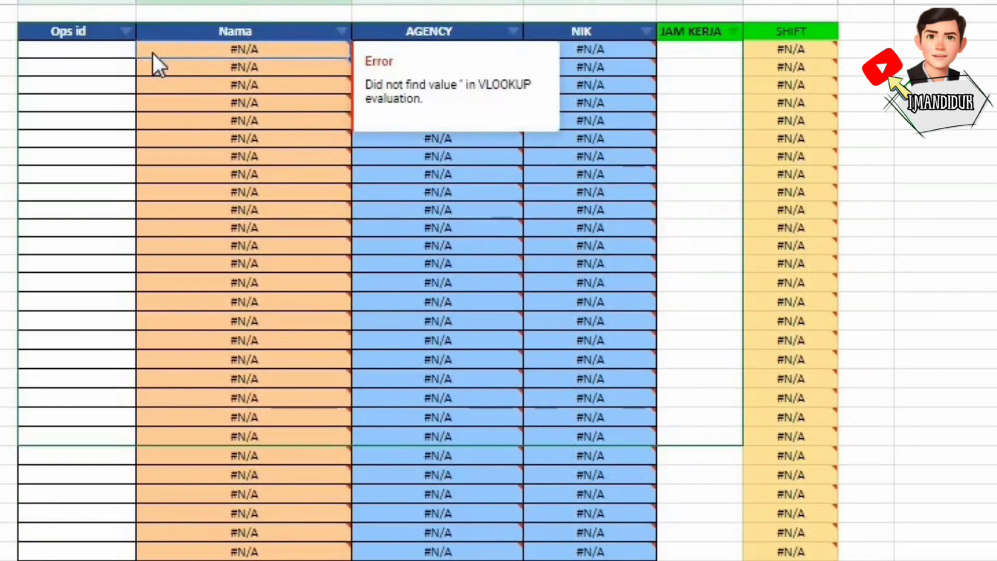
pyautogui.click(133, 53)
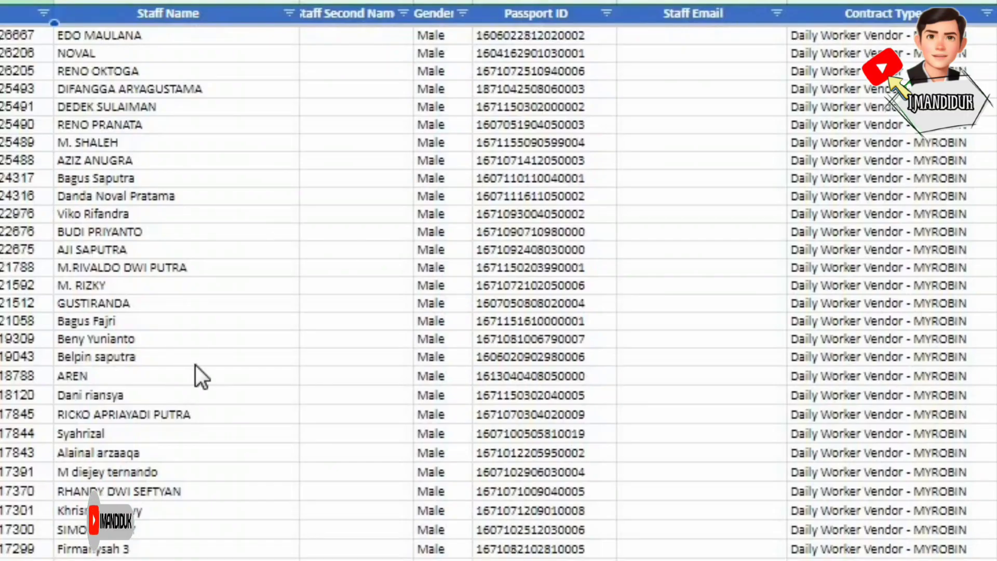
# Paste a staff member's Ops id into the first row and widen the AGENCY column
pyautogui.scroll(-5, 196, 367)
pyautogui.scroll(-10, 198, 368)
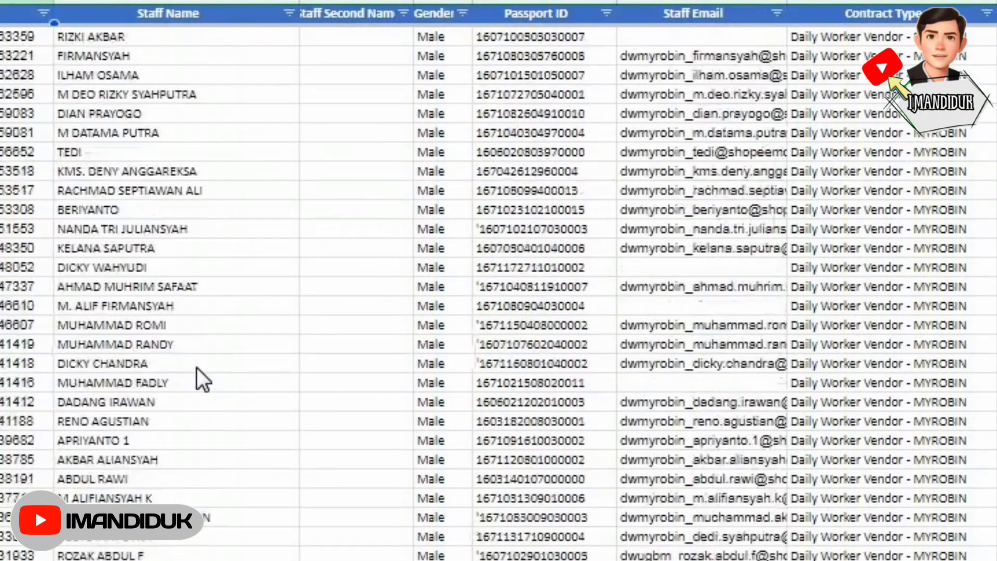
pyautogui.scroll(-6, 197, 368)
pyautogui.click(20, 383)
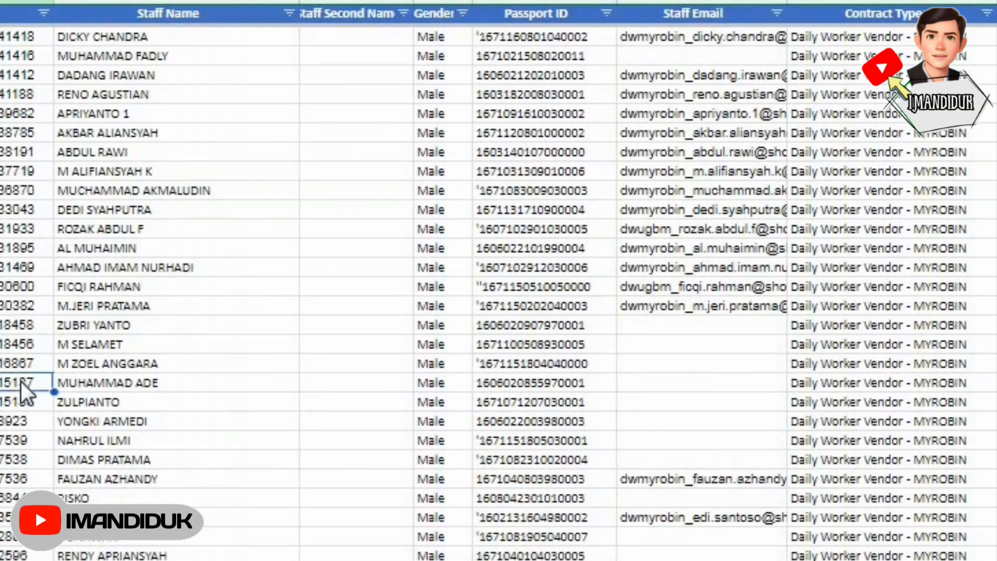
pyautogui.hotkey('ctrl', 'c')
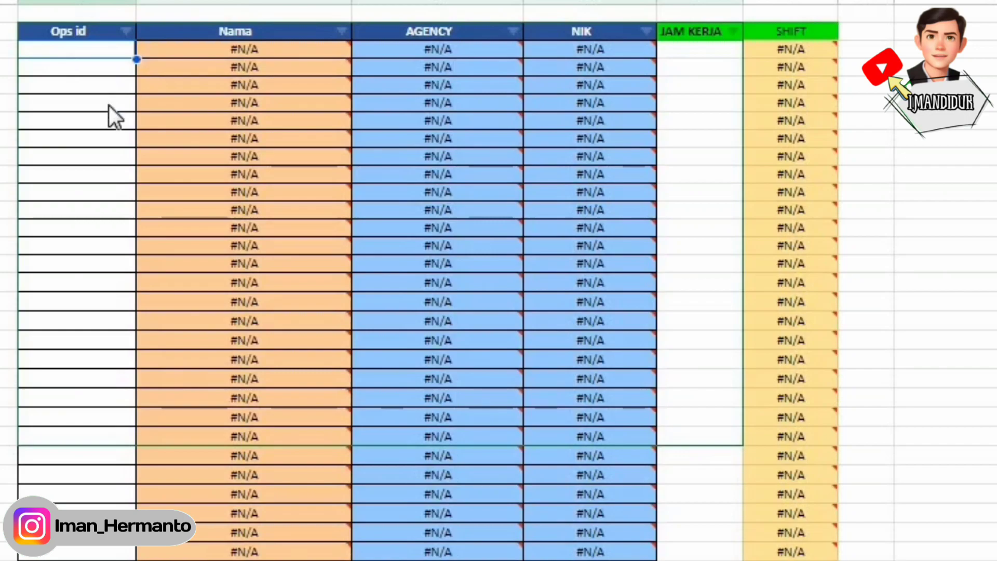
pyautogui.hotkey('ctrl', 'v')
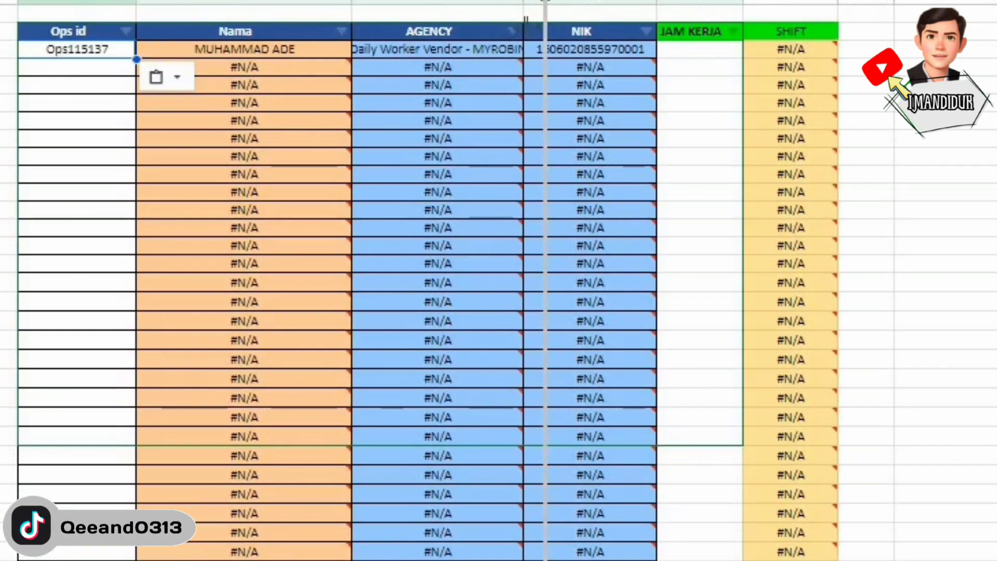
pyautogui.moveTo(546, 2); pyautogui.dragTo(546, 2)
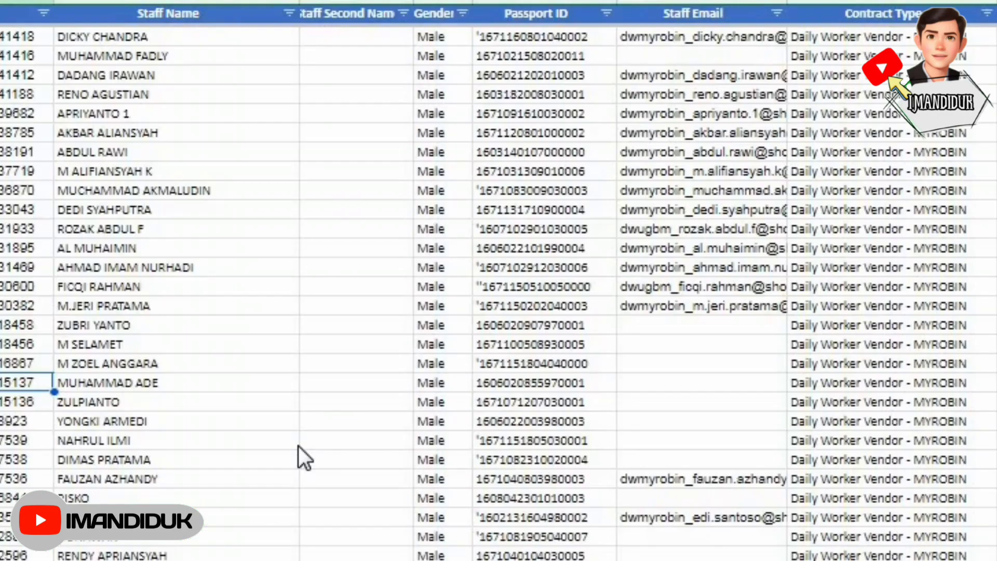
# Paste the copied Ops id into an empty Ops id cell further down
pyautogui.scroll(-9, 300, 452)
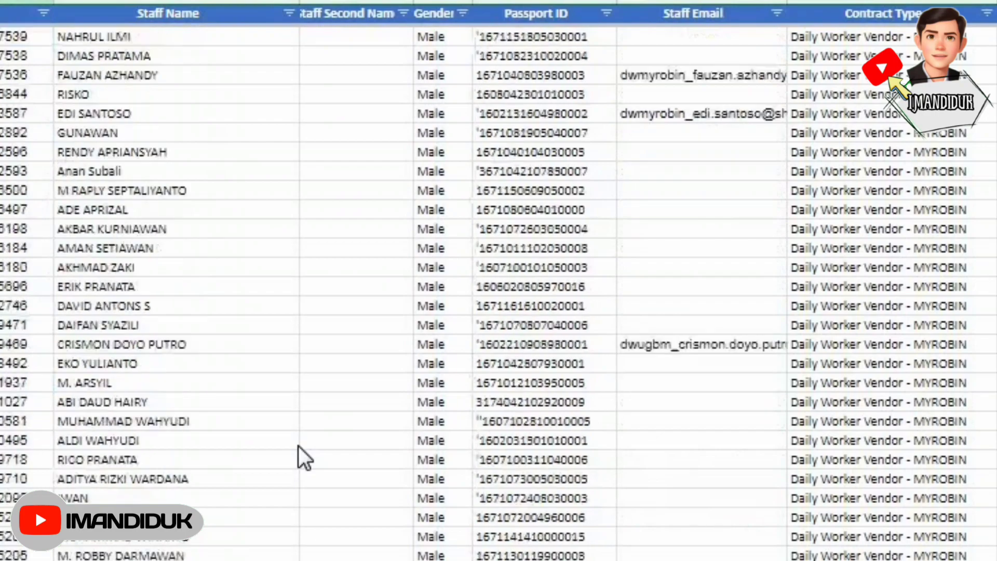
pyautogui.scroll(-9, 300, 452)
pyautogui.scroll(-5, 184, 519)
pyautogui.click(17, 442)
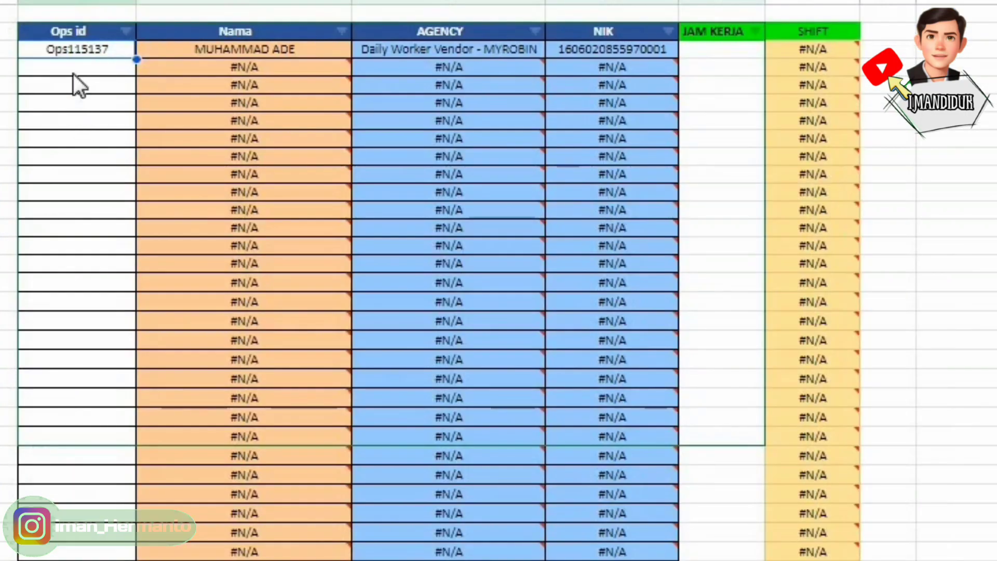
pyautogui.click(96, 266)
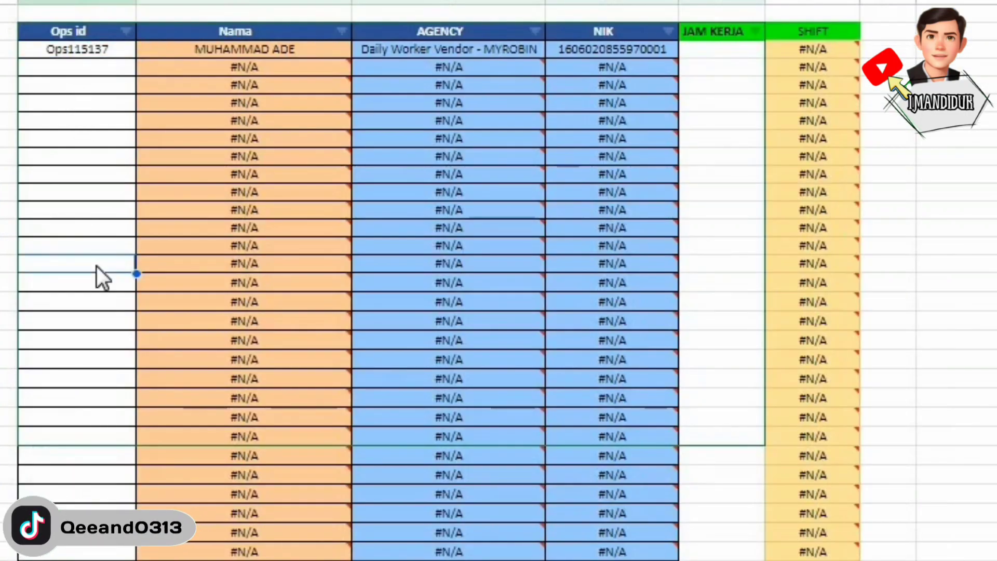
pyautogui.hotkey('ctrl', 'v')
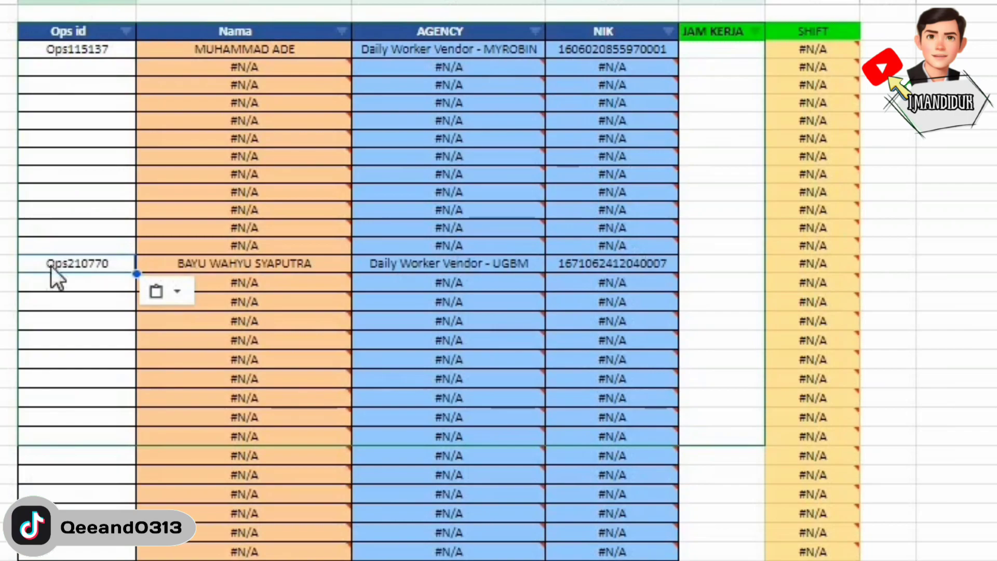
# Delete the Ops210770 and Ops115137 id entries so the lookups revert to #N/A
pyautogui.press('Delete')
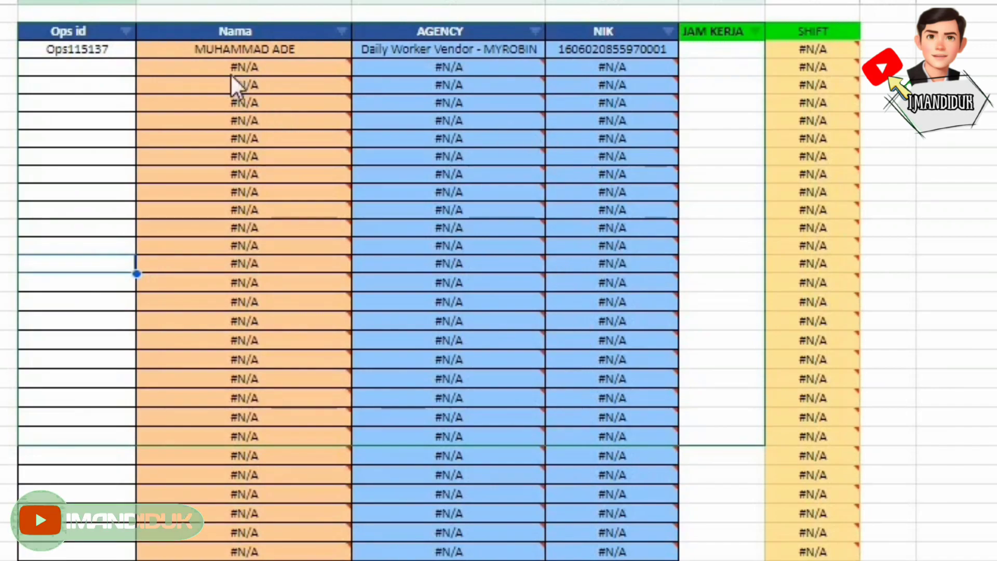
pyautogui.click(109, 57)
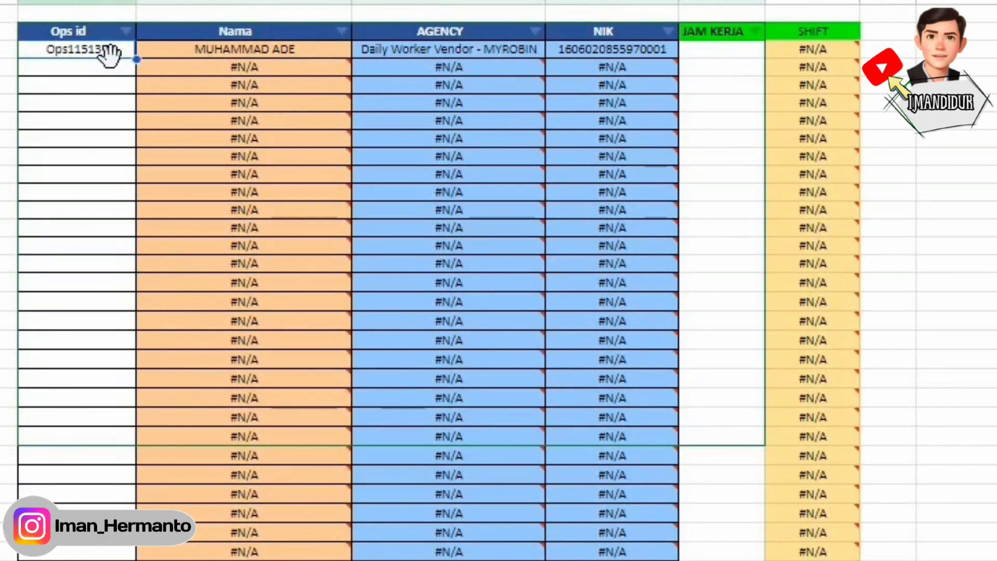
pyautogui.press('Delete')
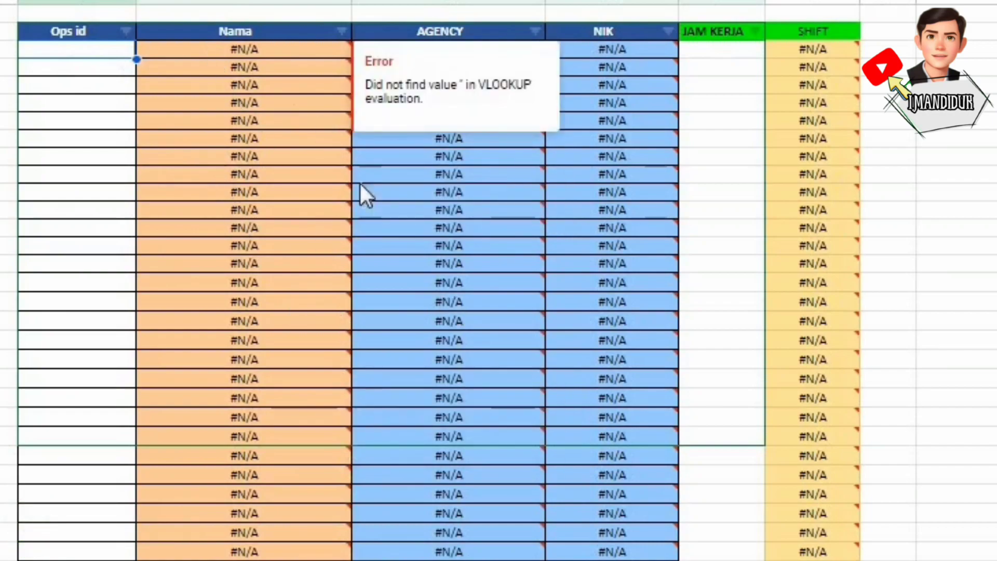
pyautogui.click(224, 55)
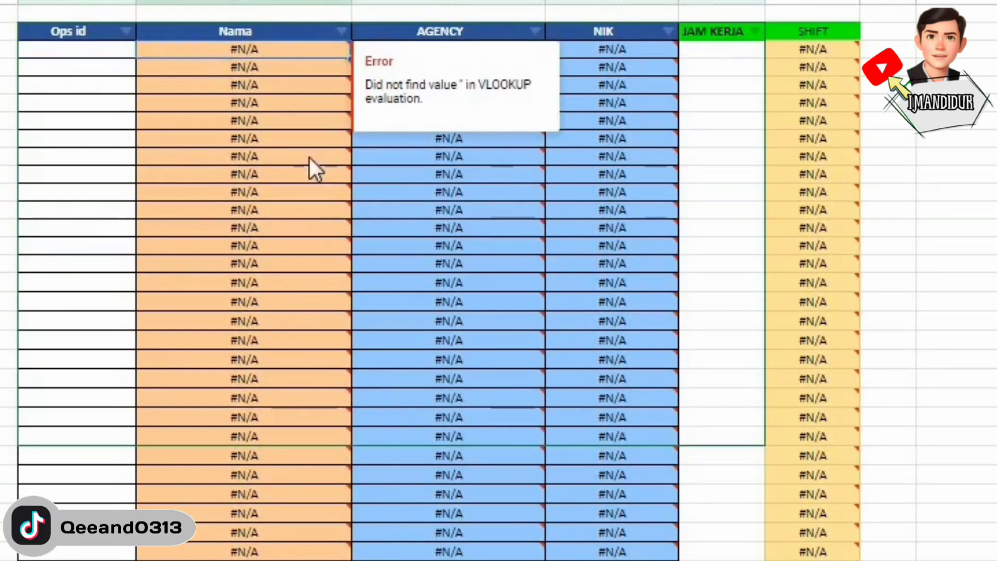
pyautogui.scroll(-1, 334, 384)
pyautogui.scroll(-1, 335, 385)
pyautogui.scroll(2, 327, 271)
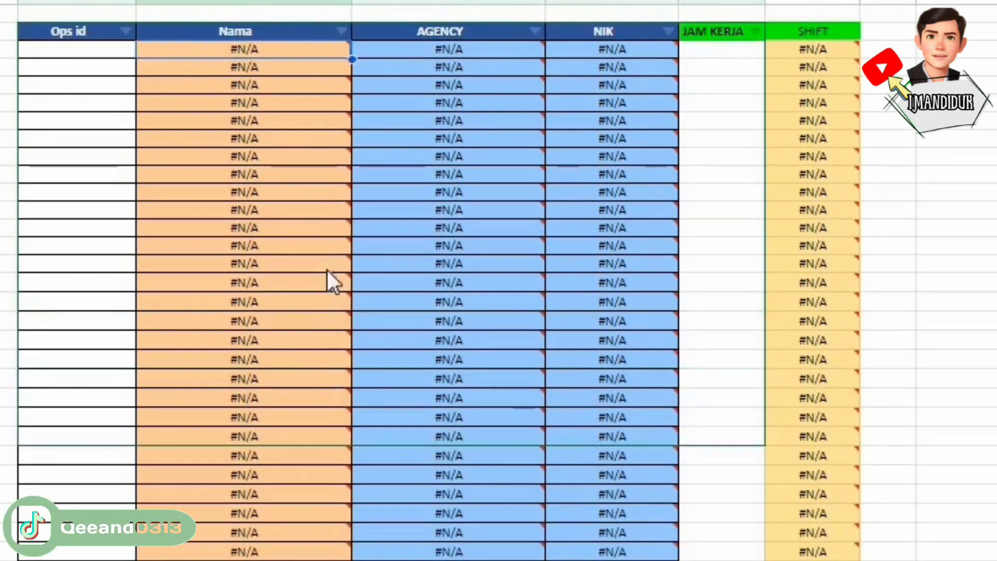
pyautogui.moveTo(244, 49)
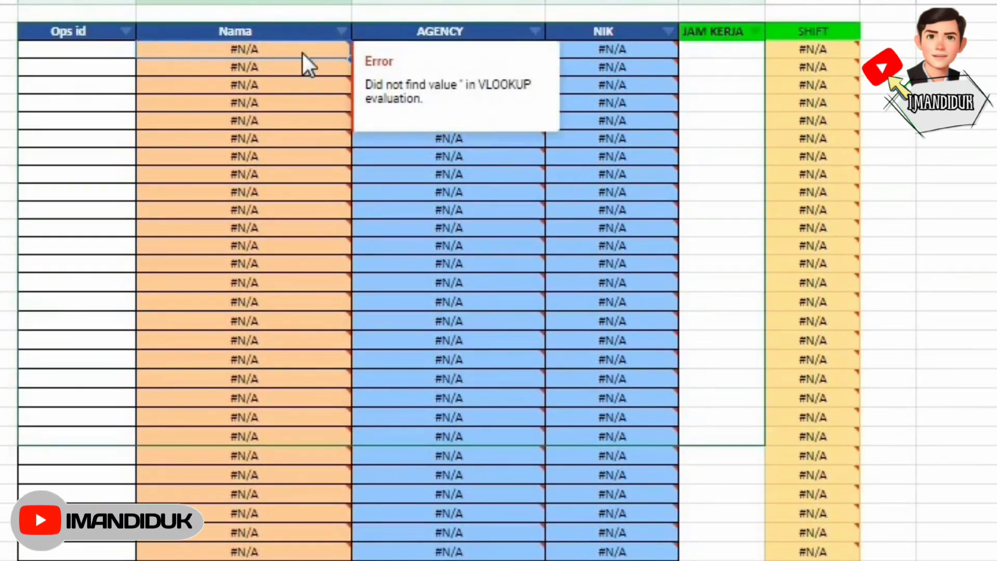
# Insert IFNA before the first Nama cell's VLOOKUP so that cell shows blank
pyautogui.doubleClick(304, 51)
pyautogui.click(188, 52)
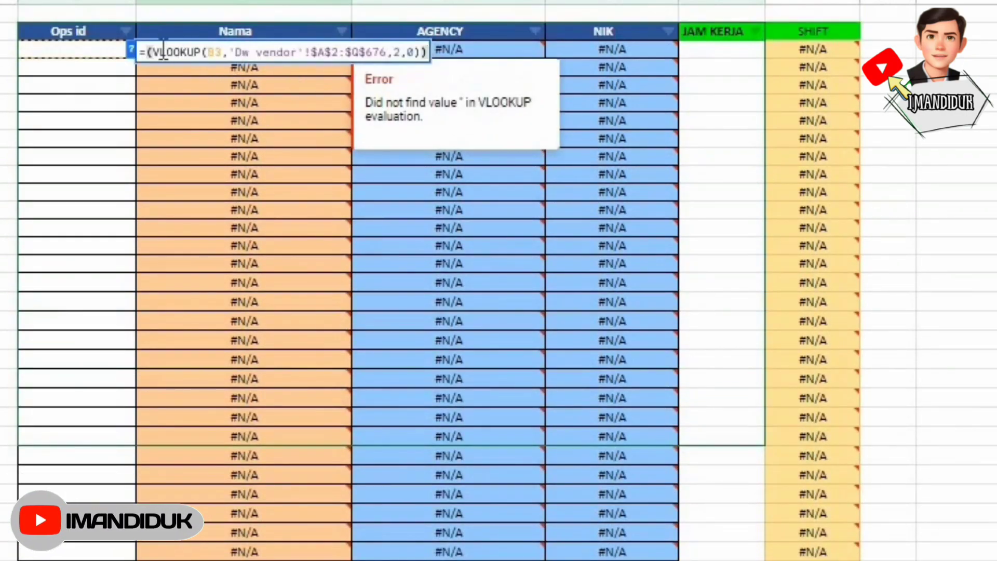
pyautogui.press('End')
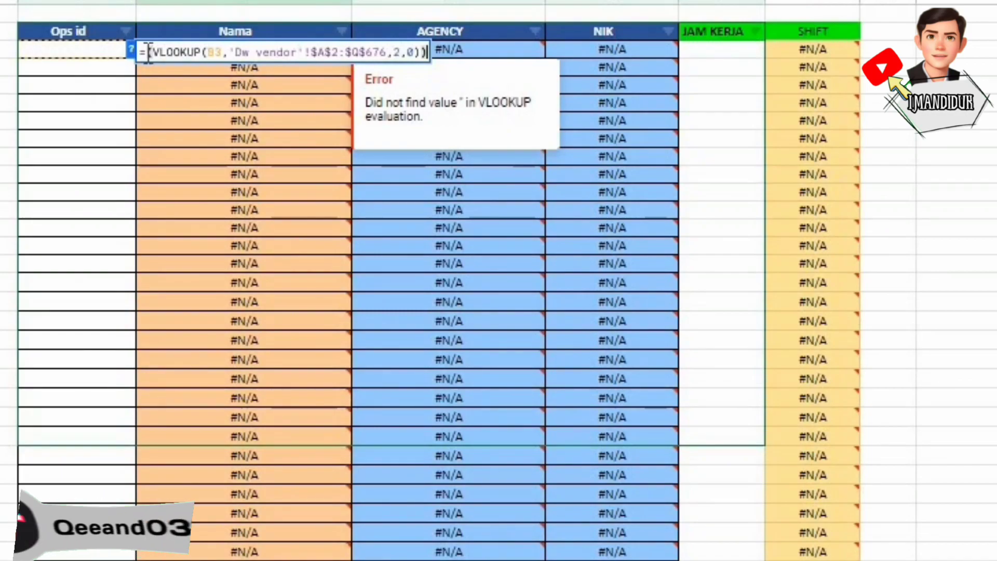
pyautogui.click(181, 52)
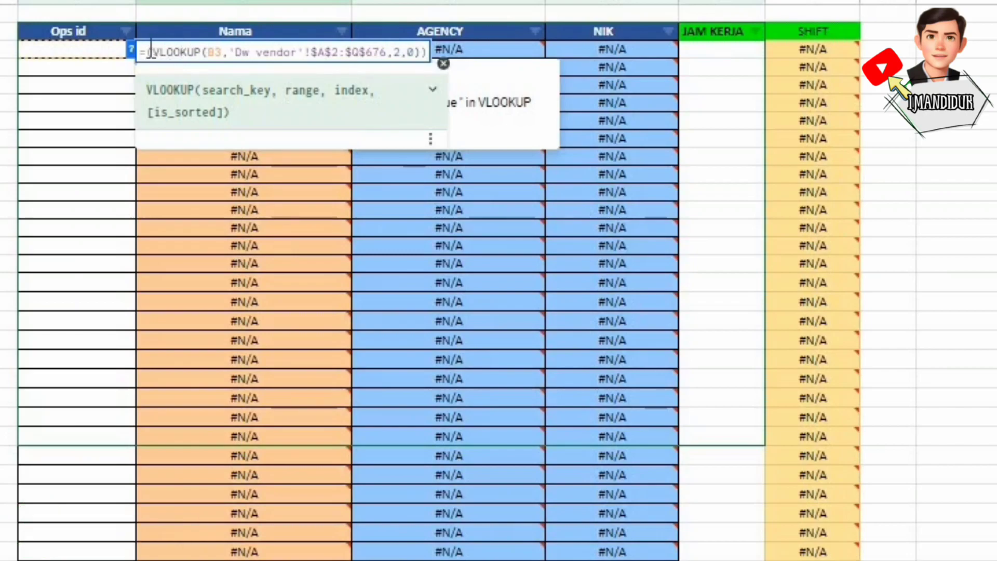
pyautogui.click(140, 51)
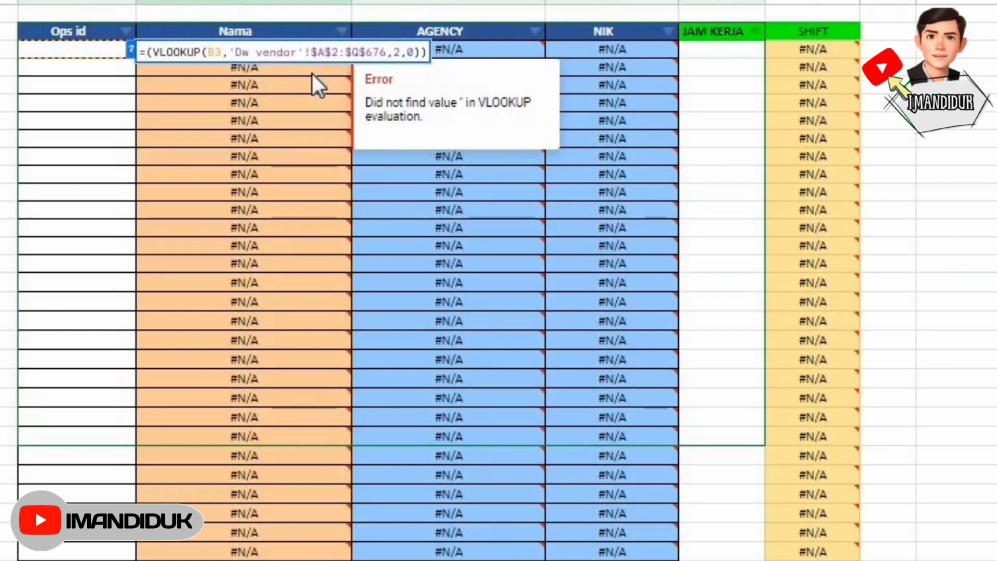
pyautogui.write('I')
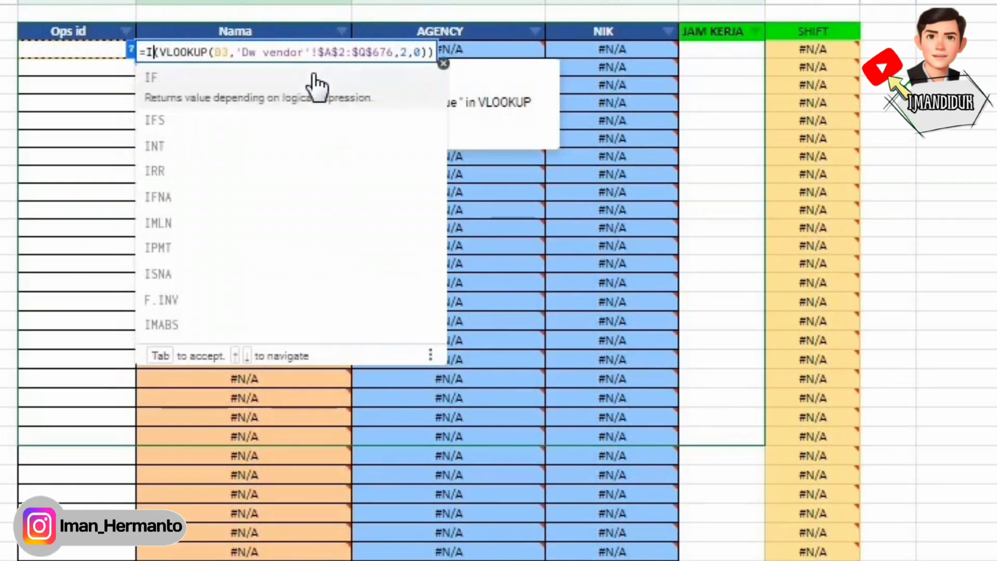
pyautogui.write('FNA')
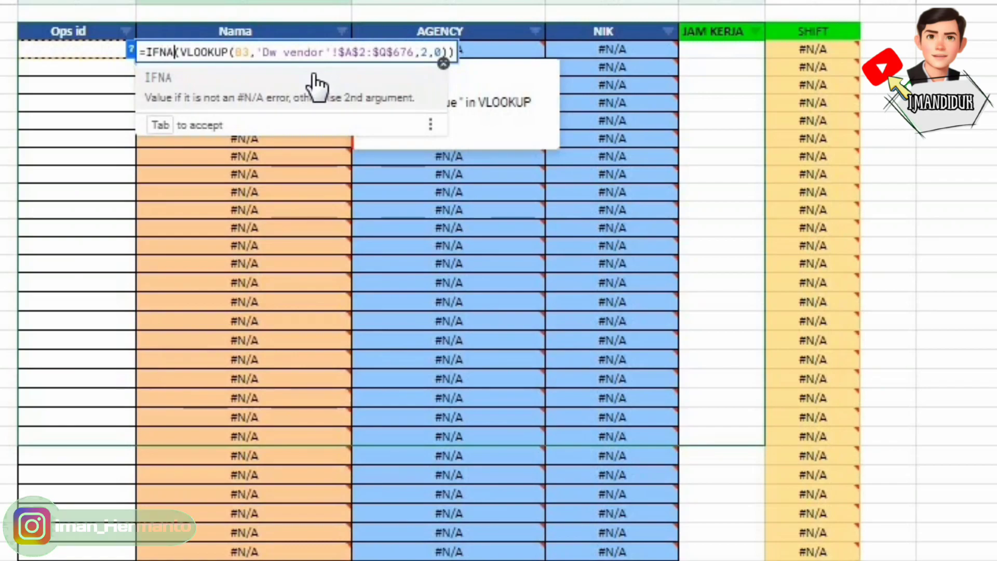
pyautogui.press('Tab')
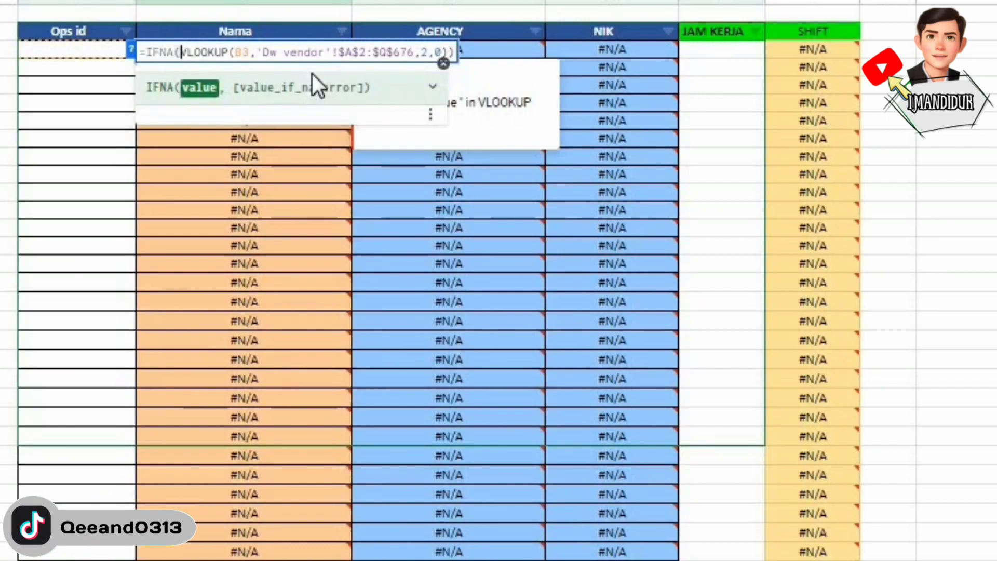
pyautogui.press('Return')
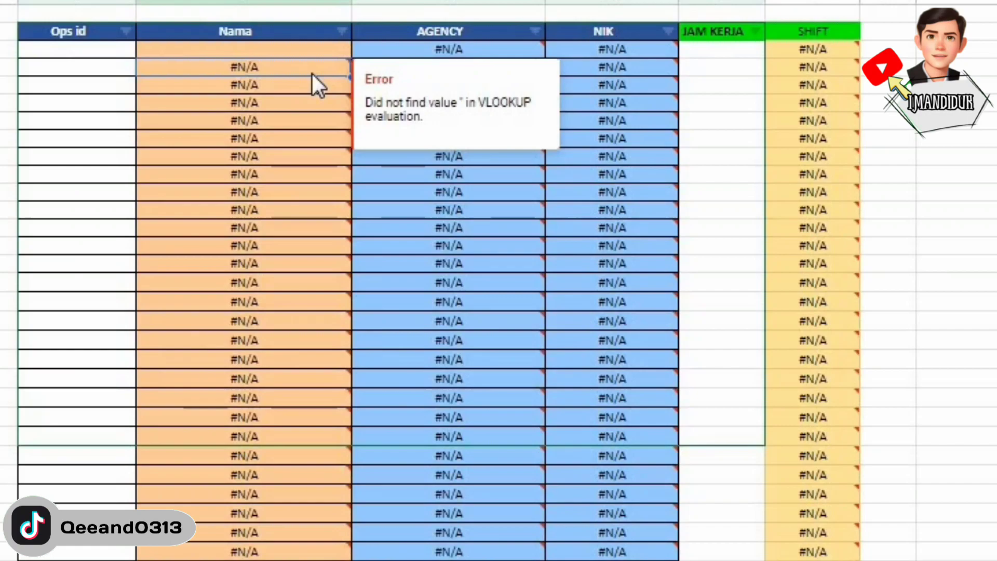
pyautogui.click(312, 53)
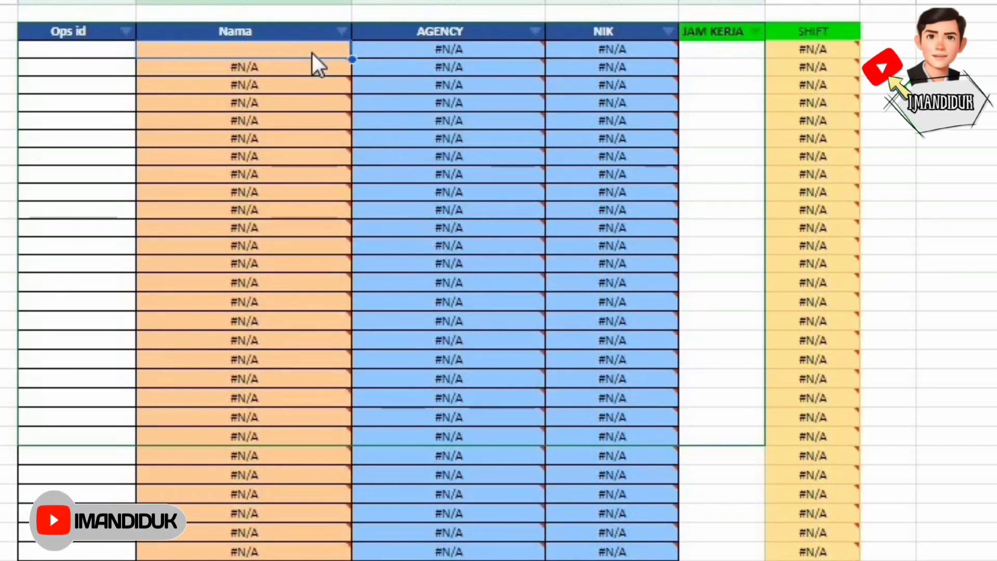
# Wrap the first AGENCY VLOOKUP formula in IFNA
pyautogui.click(424, 54)
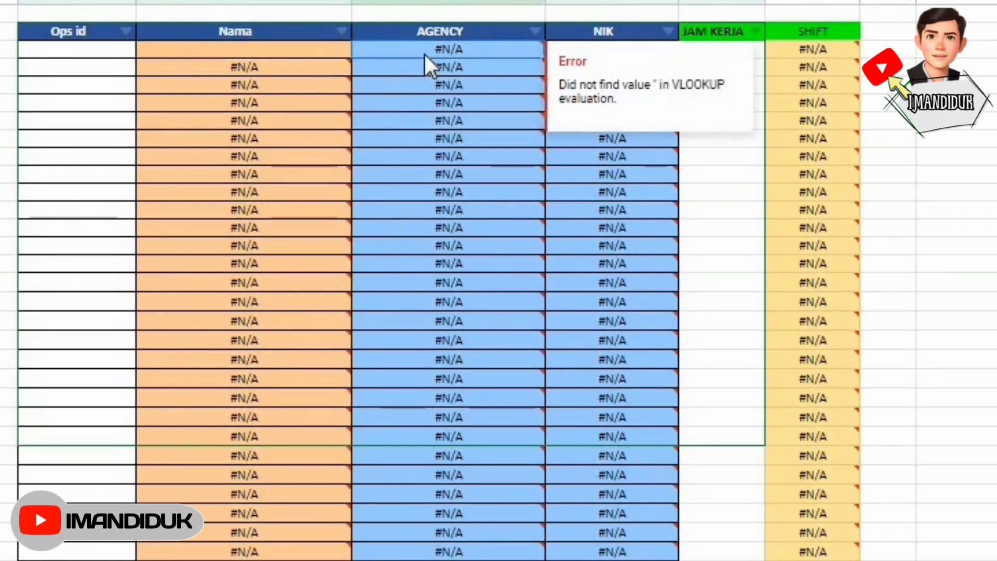
pyautogui.doubleClick(424, 51)
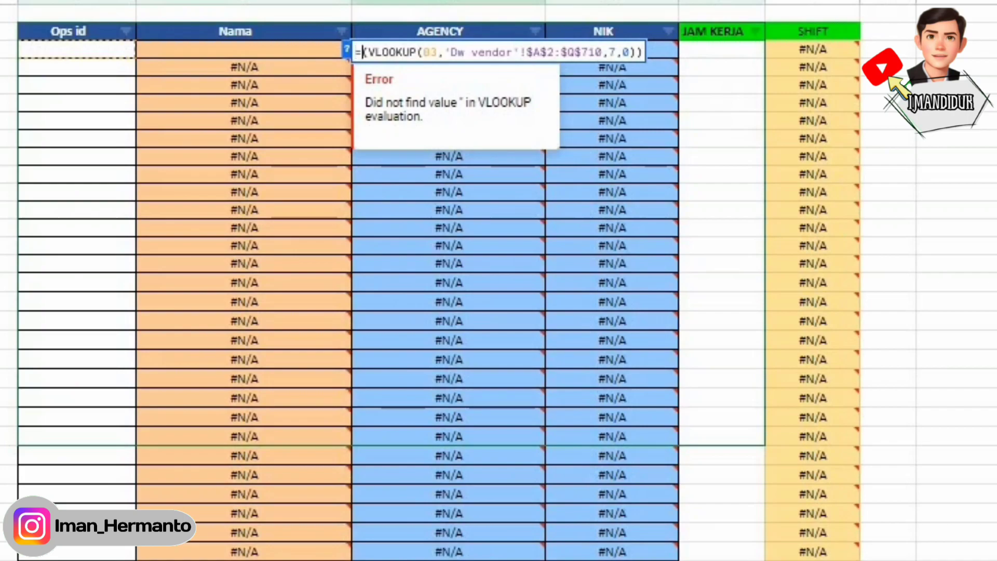
pyautogui.write('IFNA')
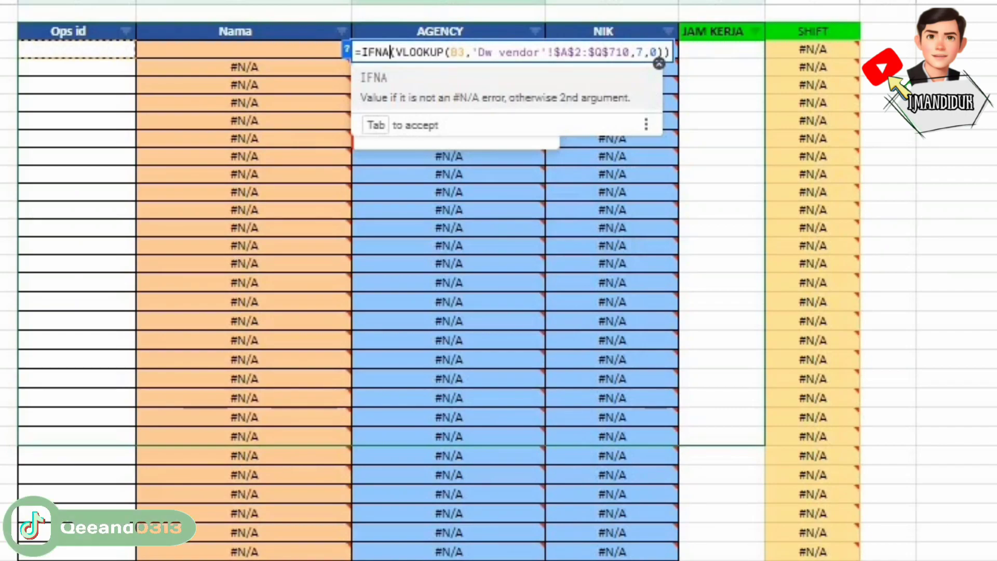
pyautogui.write('(')
pyautogui.press('Return')
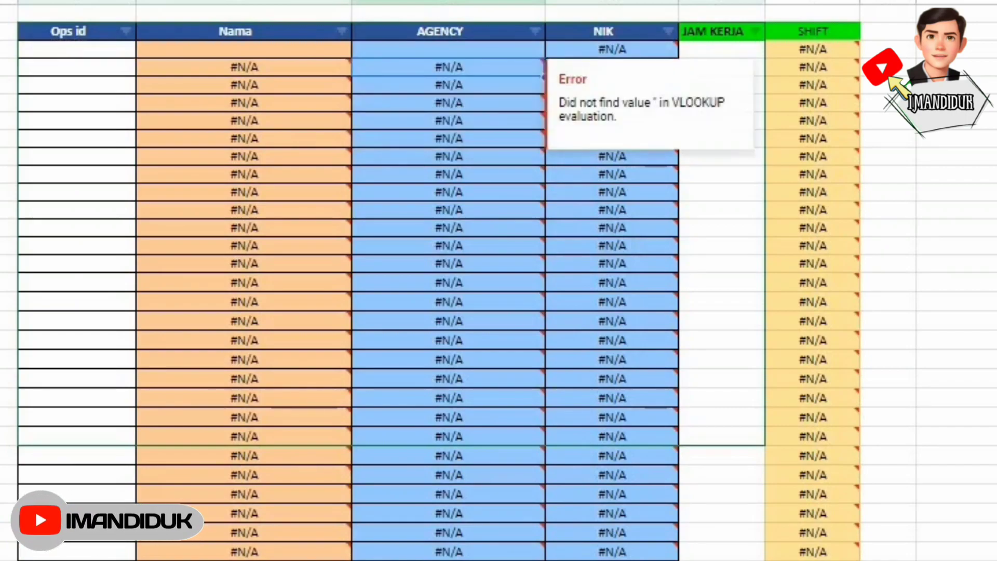
# Wrap the first NIK VLOOKUP formula in IFNA
pyautogui.doubleClick(623, 45)
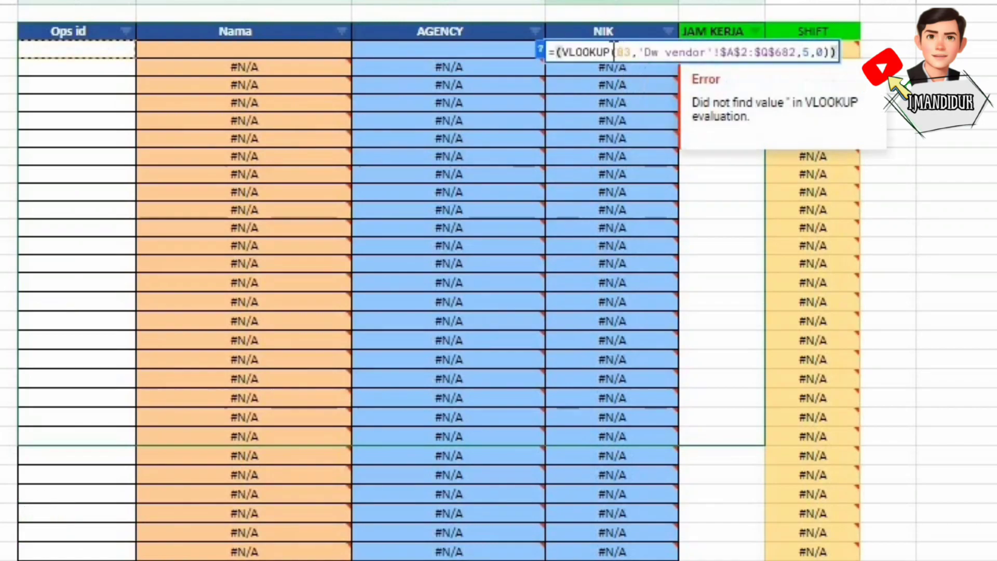
pyautogui.click(558, 53)
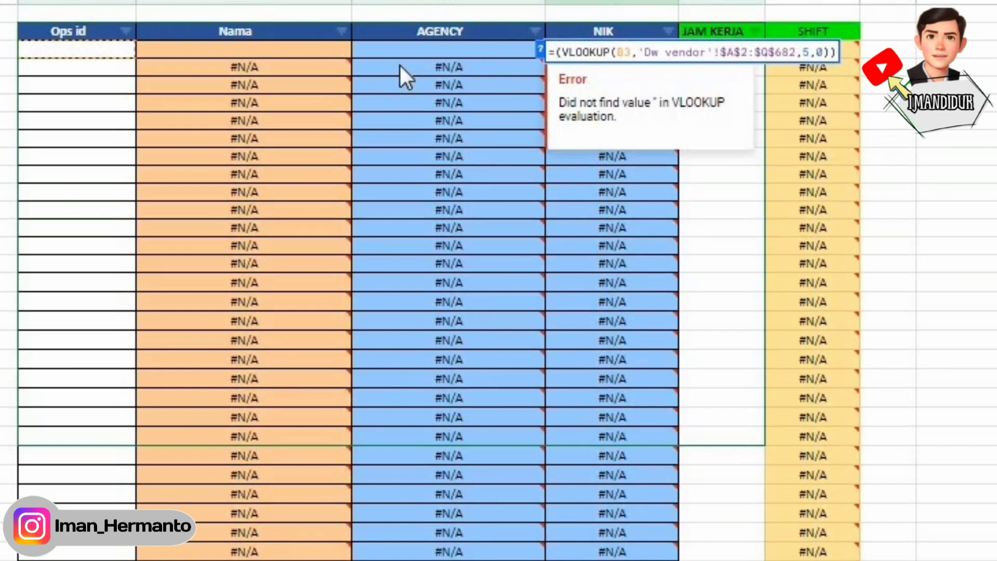
pyautogui.write('IF')
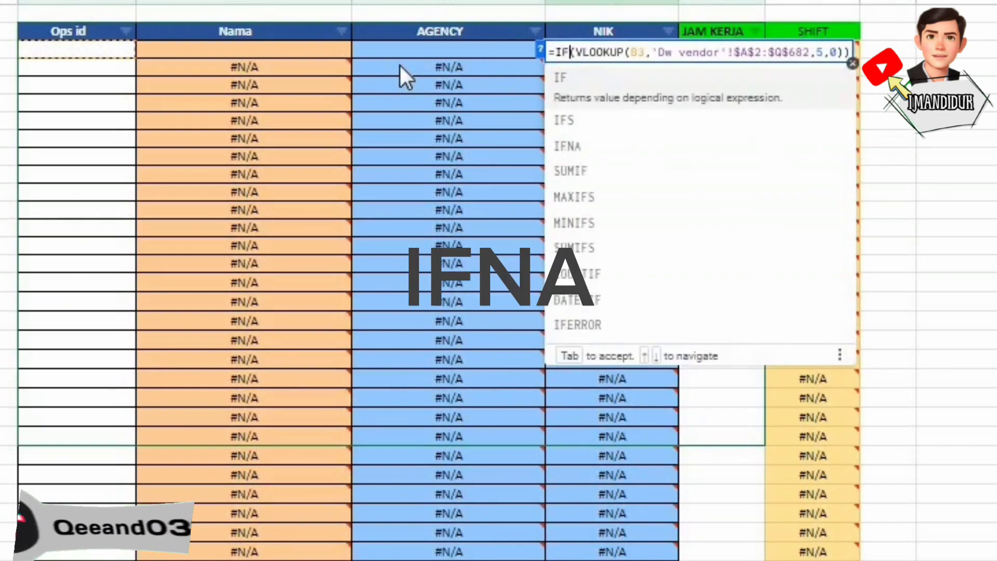
pyautogui.write('NA')
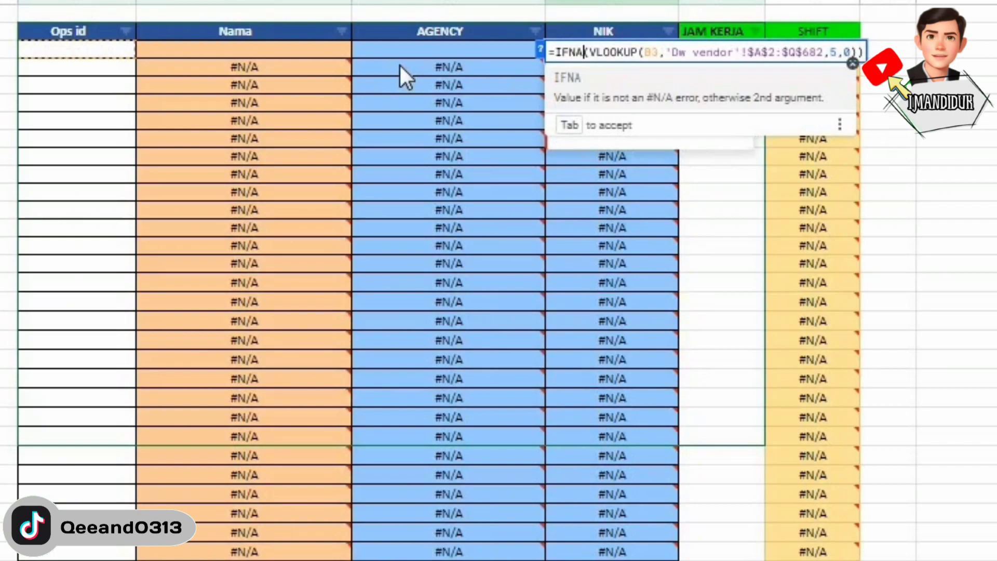
pyautogui.press('Tab')
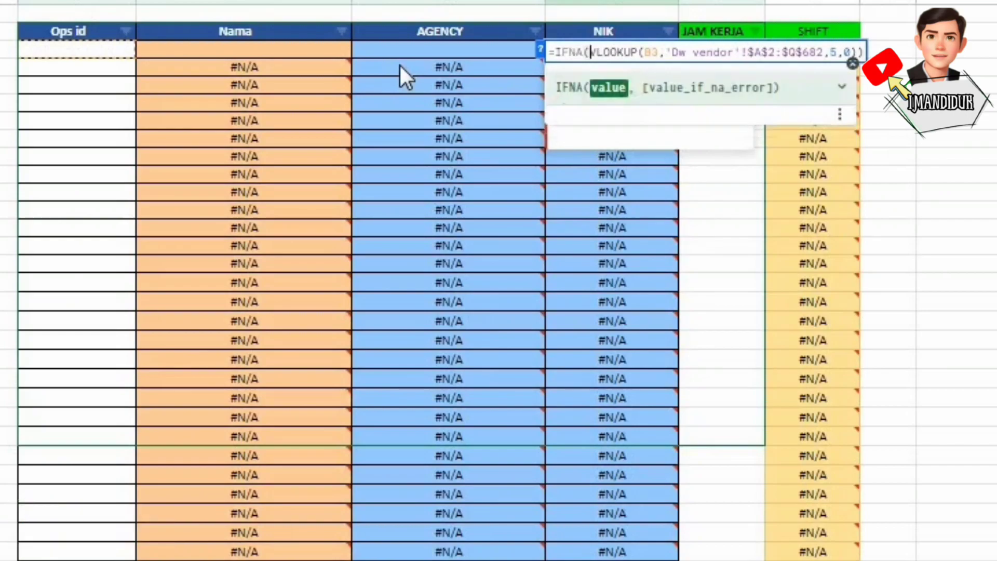
pyautogui.press('Return')
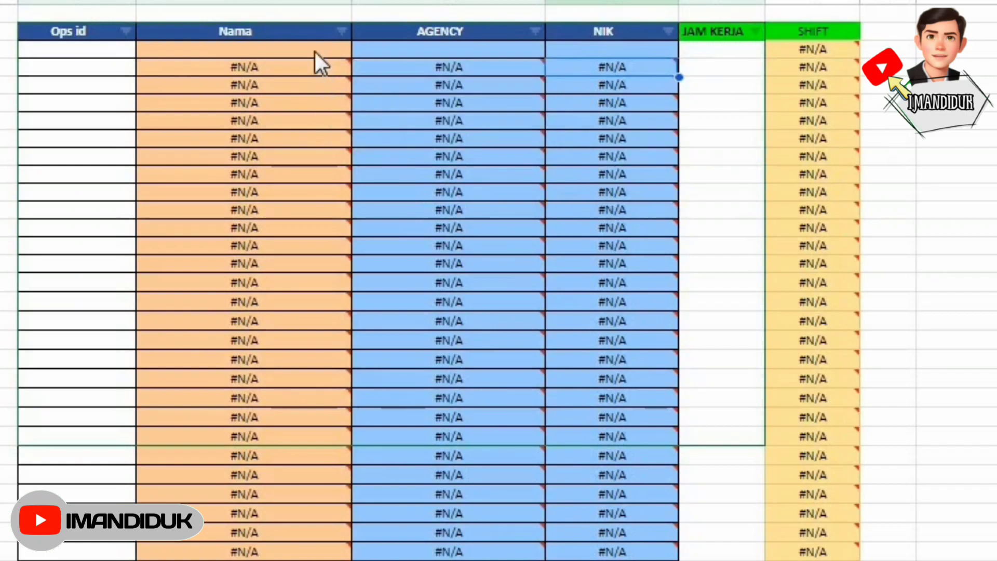
# Select the column of Nama lookup formulas and confirm Nama and NIK cells show blank
pyautogui.click(312, 73)
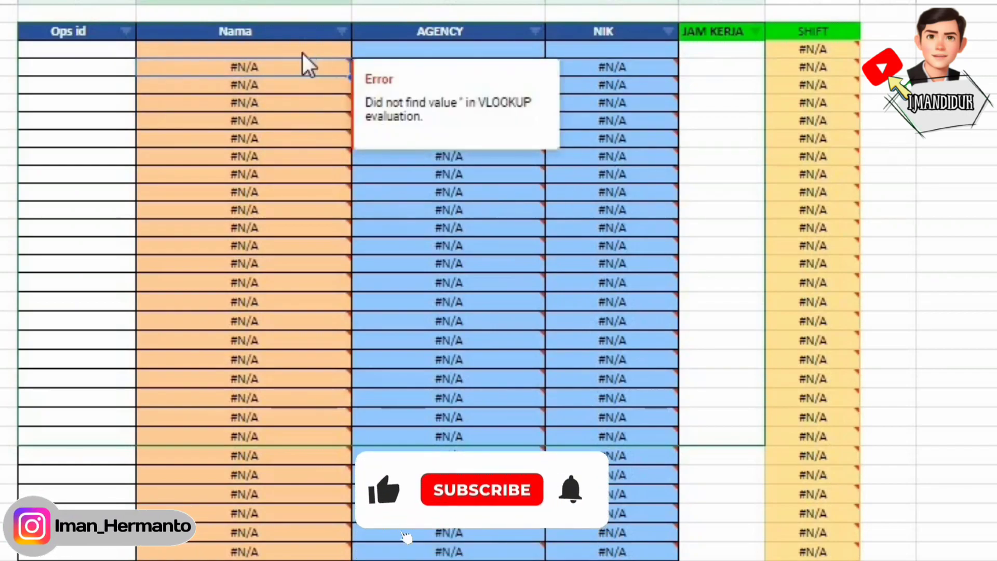
pyautogui.moveTo(304, 53); pyautogui.dragTo(313, 559)
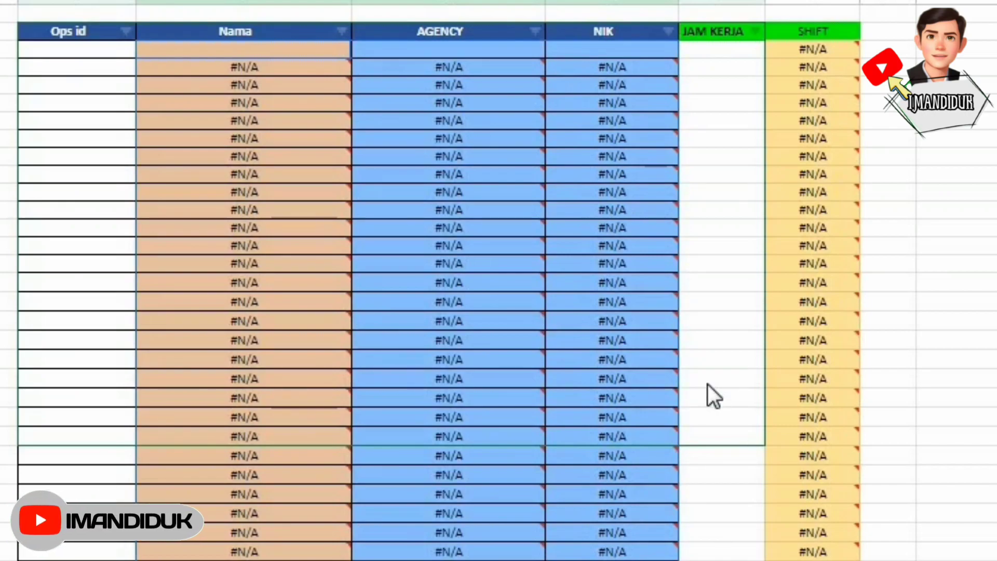
pyautogui.click(248, 194)
pyautogui.click(598, 125)
pyautogui.moveTo(813, 58)
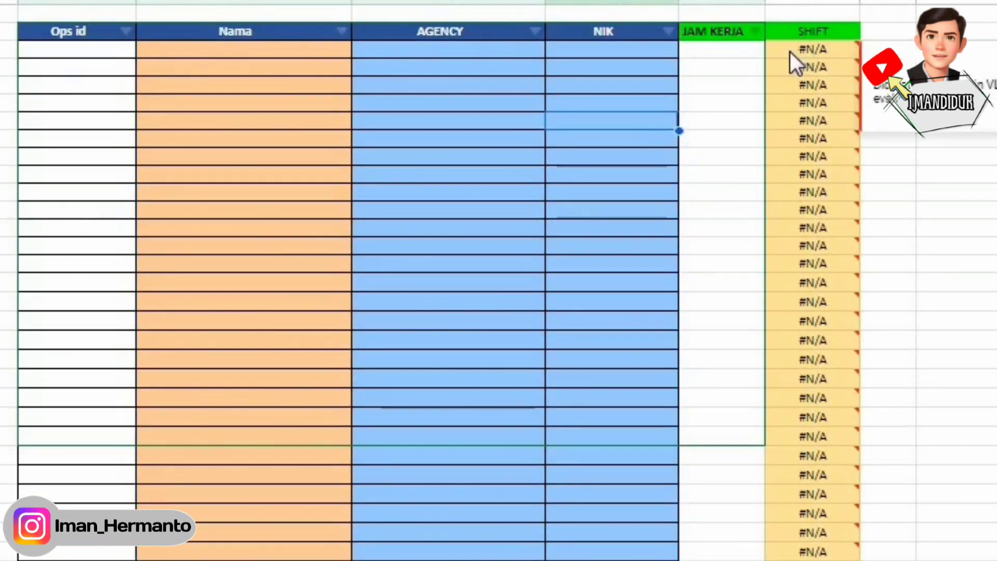
pyautogui.click(59, 56)
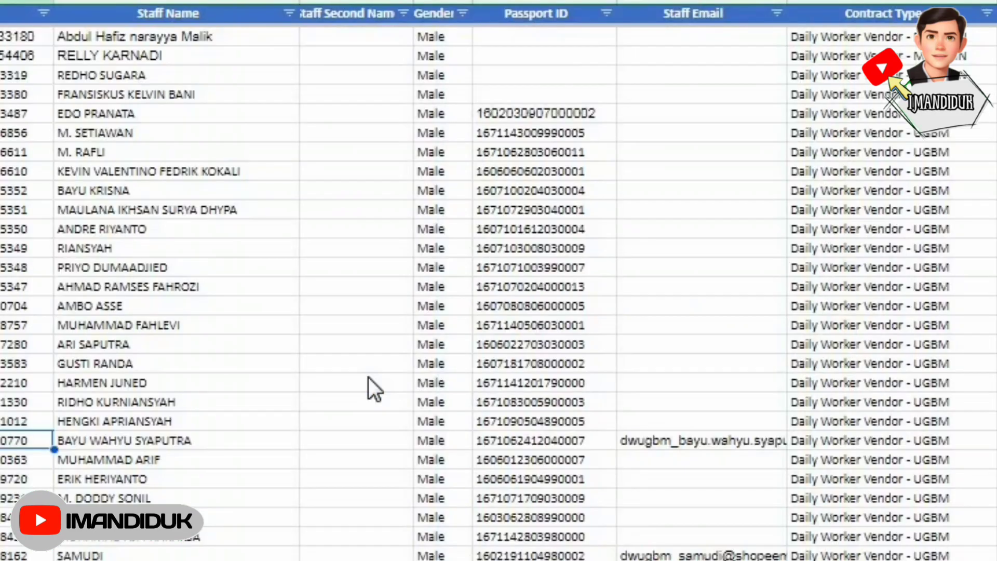
# Copy a staff Ops id into the first row and check the returned name and NIK
pyautogui.scroll(-6, 369, 377)
pyautogui.scroll(-4, 369, 378)
pyautogui.scroll(-1, 363, 386)
pyautogui.scroll(-8, 364, 386)
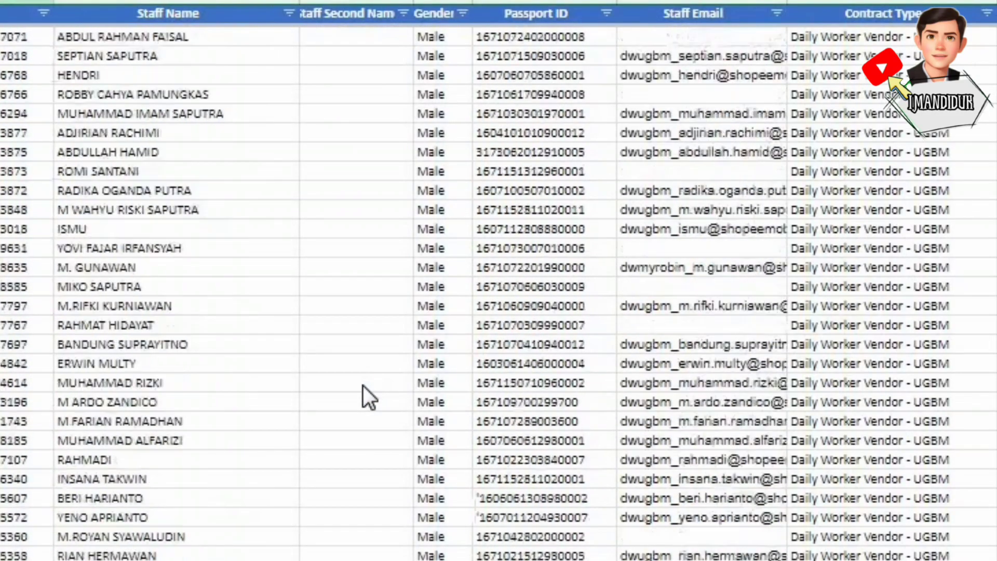
pyautogui.scroll(-3, 364, 386)
pyautogui.click(12, 425)
pyautogui.hotkey('ctrl', 'c')
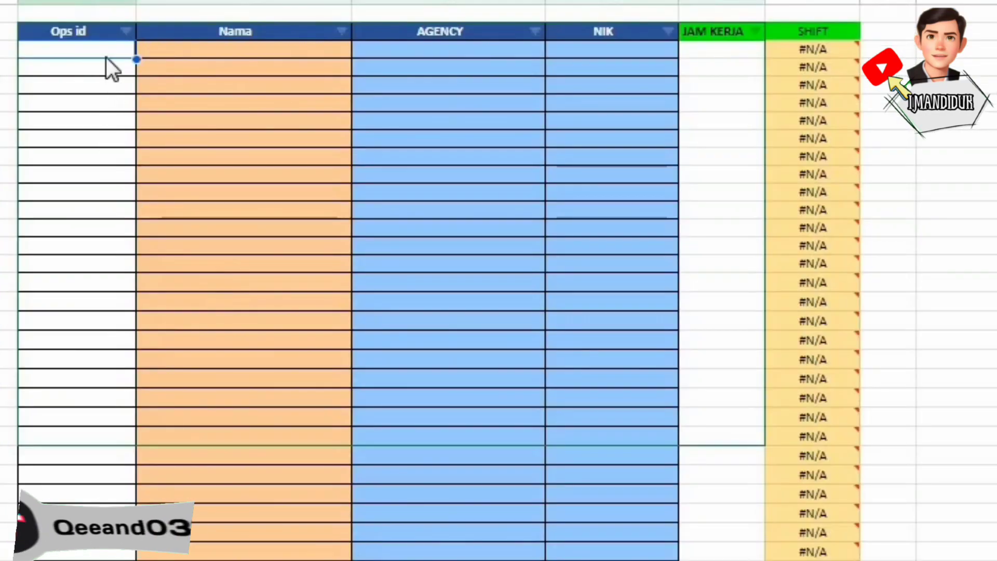
pyautogui.hotkey('ctrl', 'v')
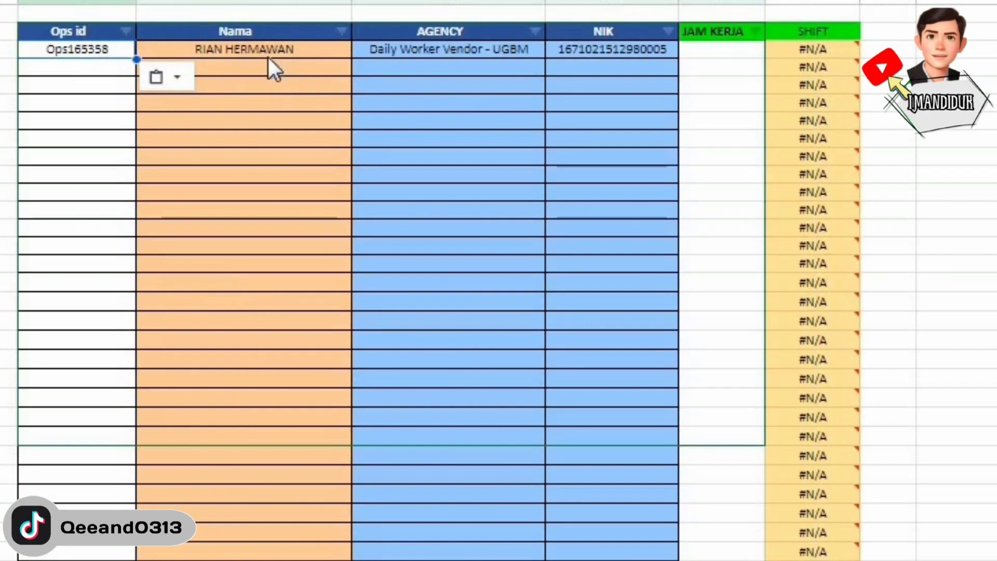
pyautogui.click(596, 46)
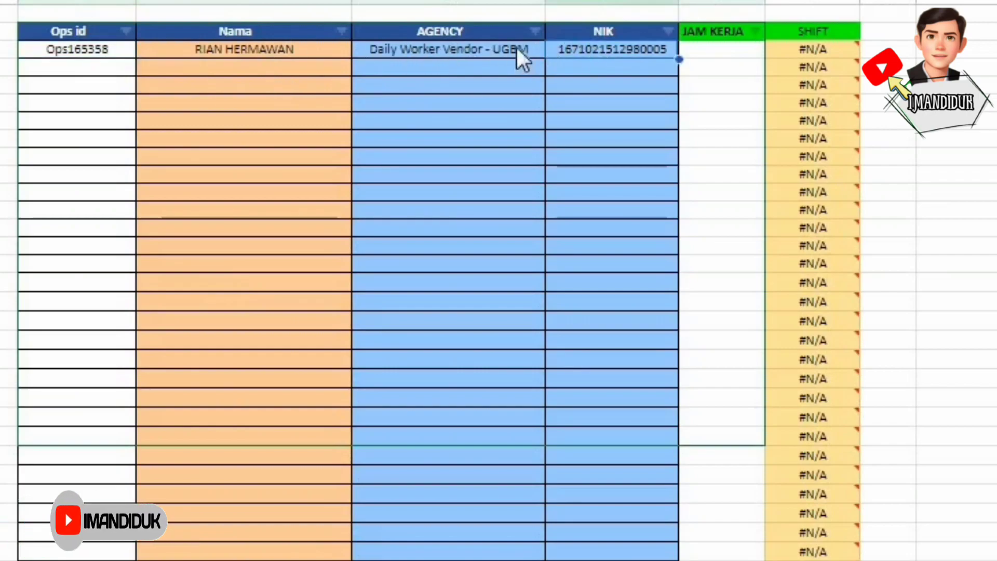
pyautogui.click(273, 50)
pyautogui.click(122, 50)
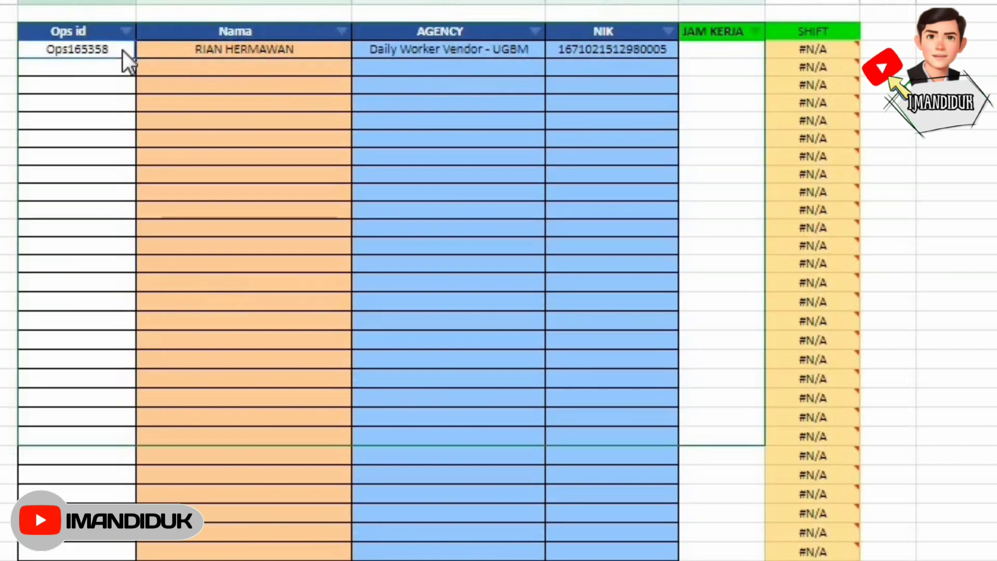
pyautogui.click(105, 118)
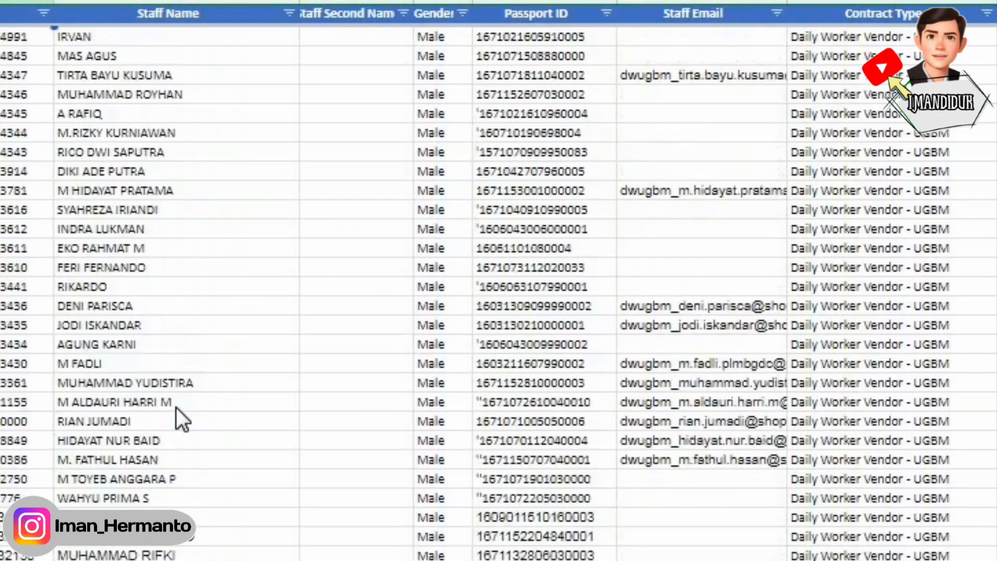
# Paste a staff Ops id into an empty Ops id cell further down the table
pyautogui.scroll(-6, 176, 407)
pyautogui.scroll(5, 177, 408)
pyautogui.scroll(-7, 176, 407)
pyautogui.scroll(-5, 176, 408)
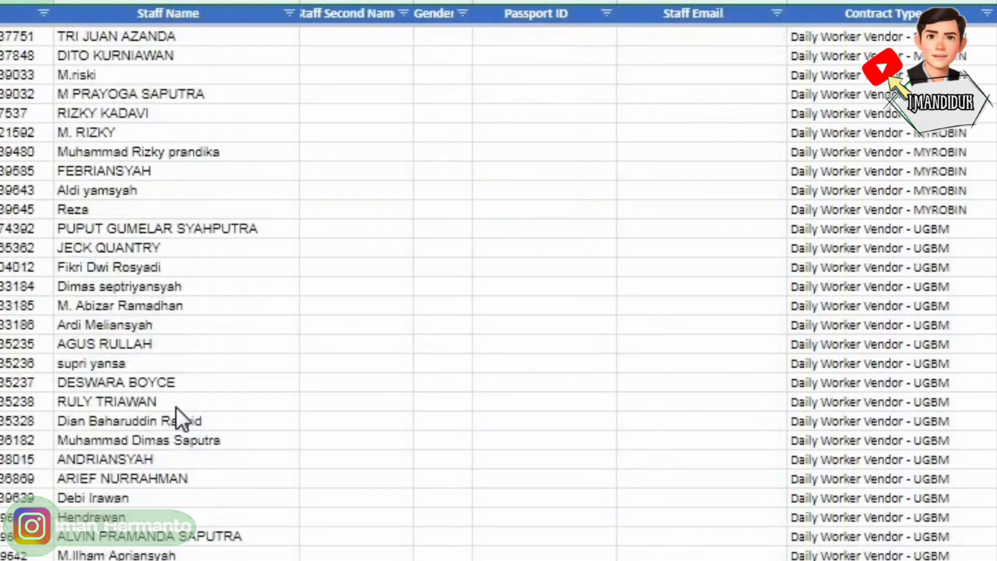
pyautogui.scroll(10, 176, 407)
pyautogui.scroll(4, 176, 408)
pyautogui.scroll(1, 176, 408)
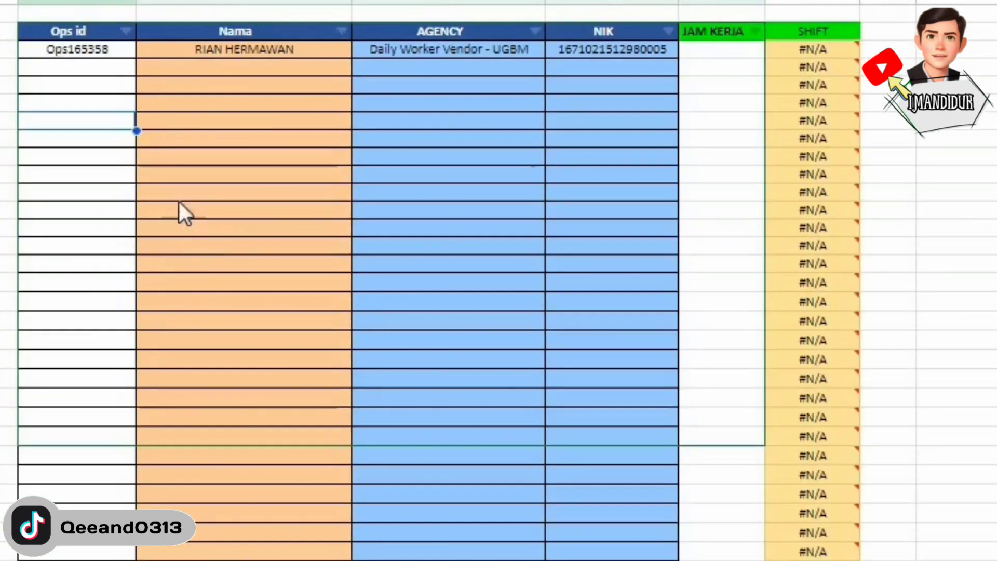
pyautogui.click(85, 307)
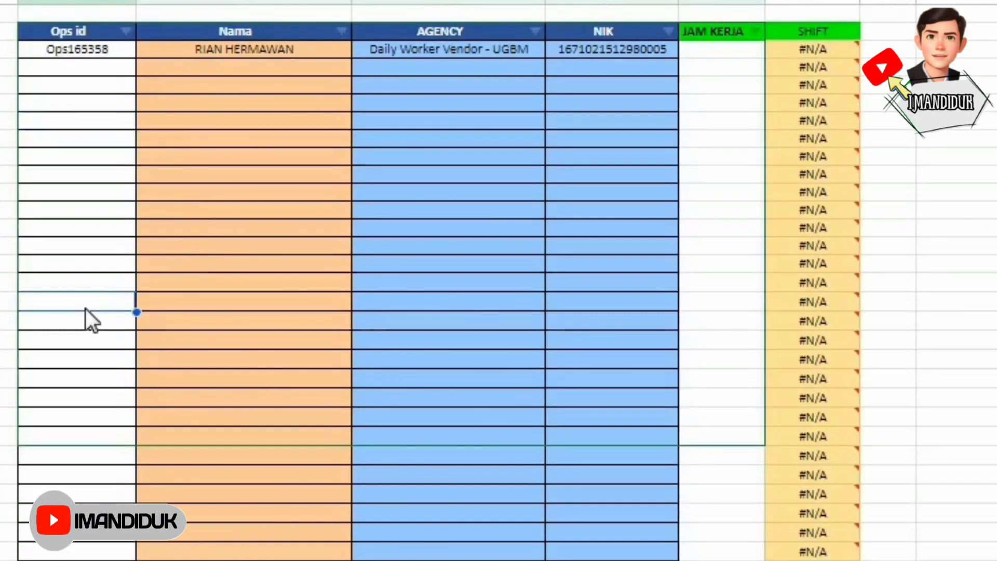
pyautogui.hotkey('ctrl', 'v')
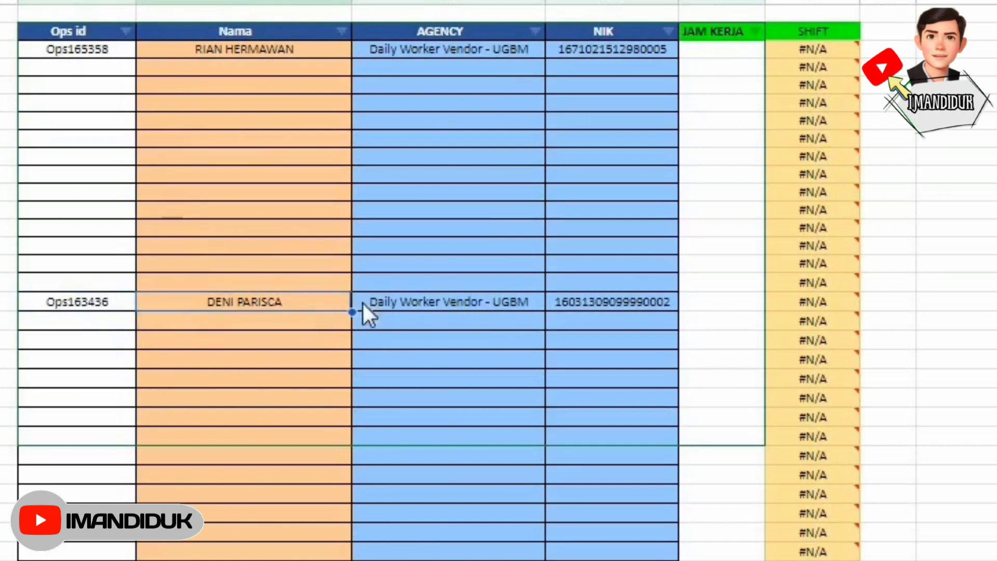
# Copy another Ops id from the staff sheet and paste it into an empty table row
pyautogui.scroll(-5, 423, 307)
pyautogui.scroll(-2, 424, 307)
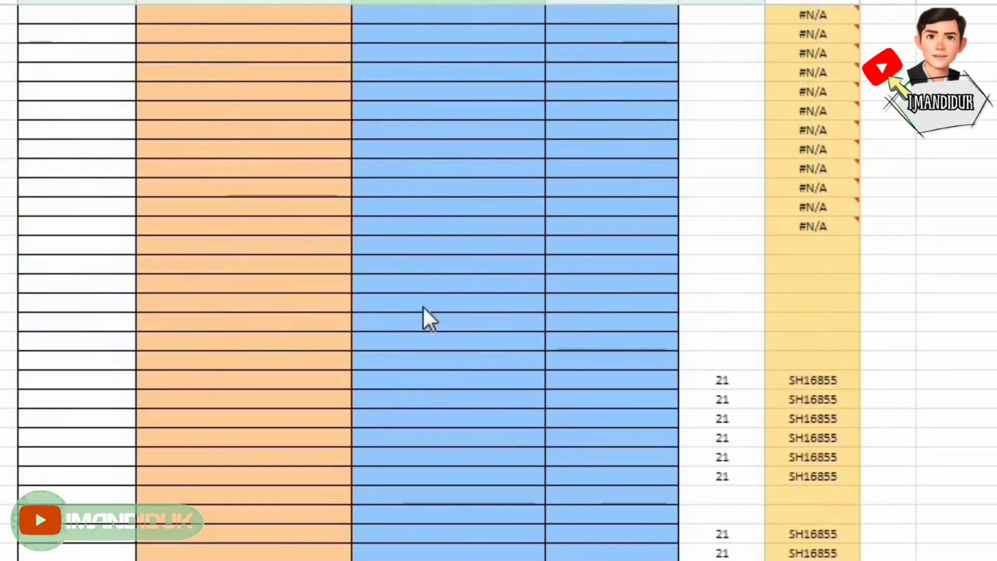
pyautogui.scroll(5, 427, 312)
pyautogui.scroll(2, 433, 316)
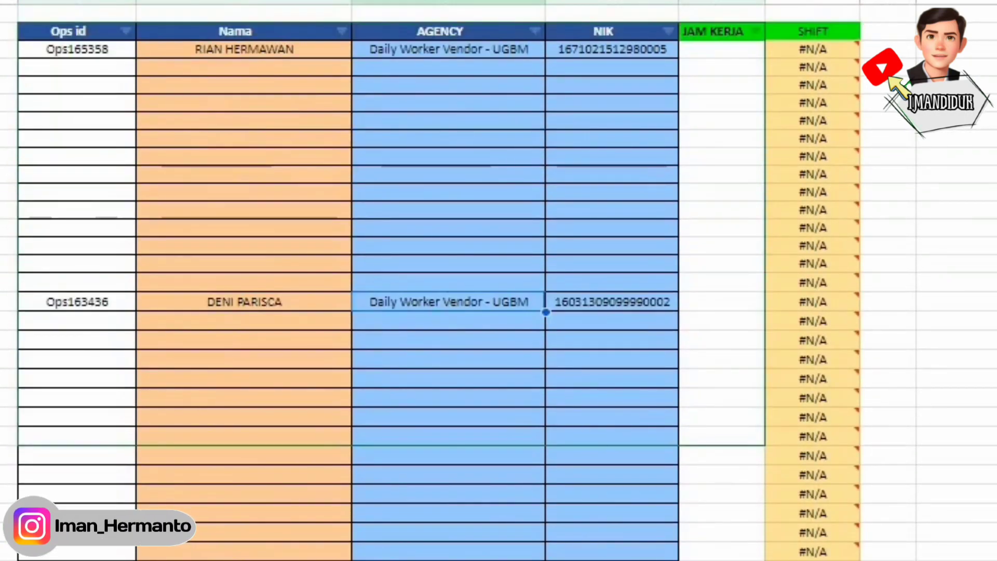
pyautogui.click(475, 523)
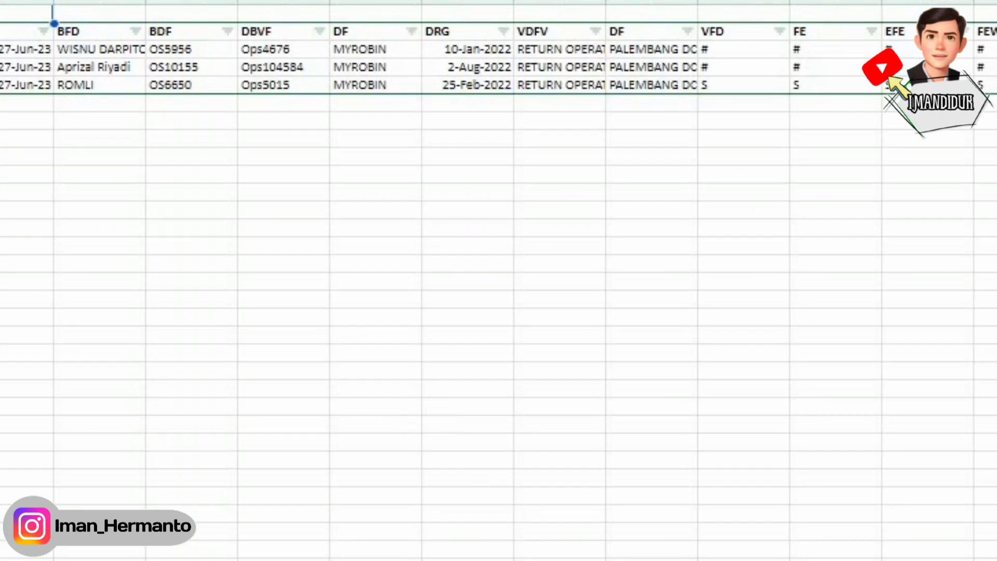
pyautogui.scroll(-3, 434, 395)
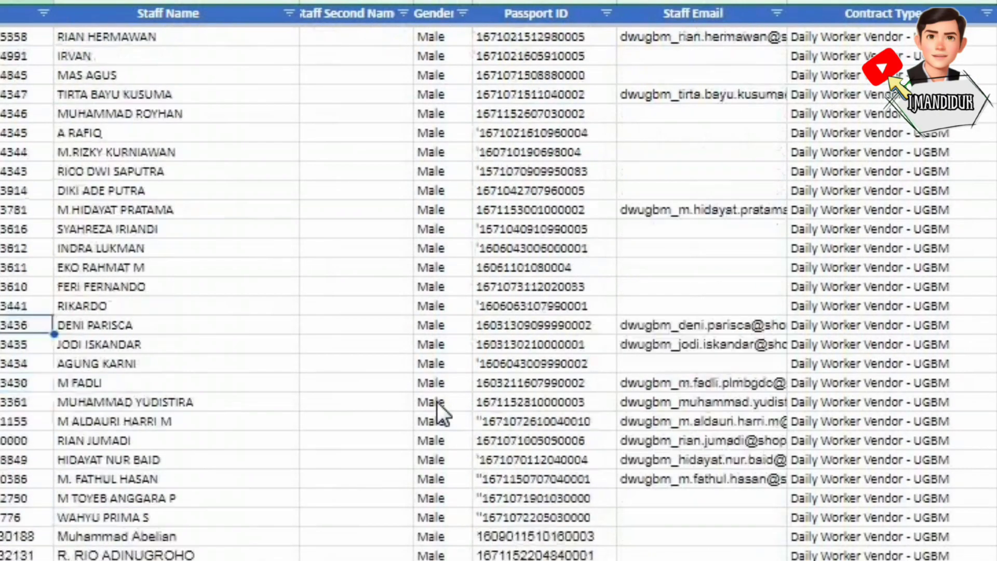
pyautogui.scroll(2, 441, 412)
pyautogui.scroll(5, 441, 412)
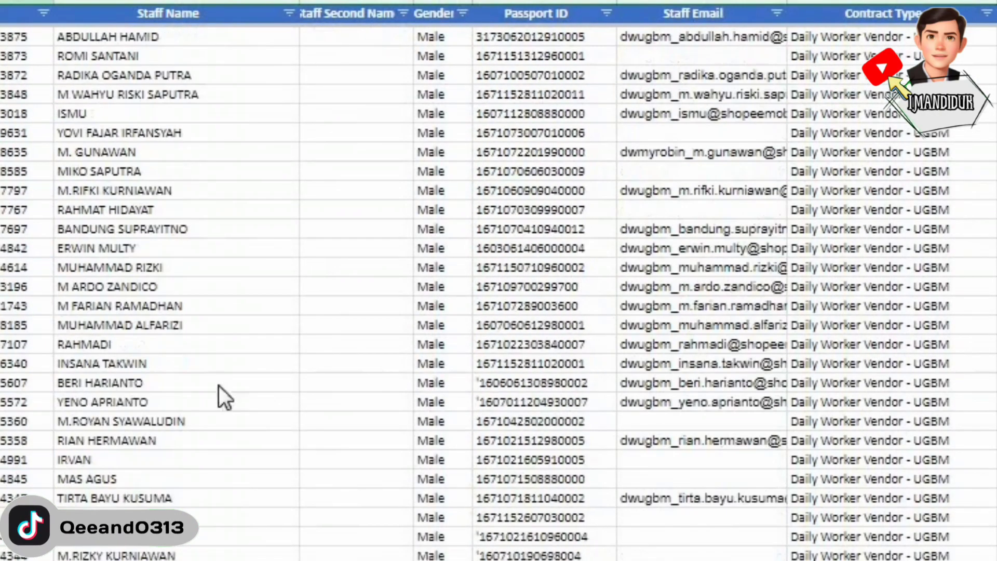
pyautogui.click(10, 231)
pyautogui.hotkey('ctrl', 'c')
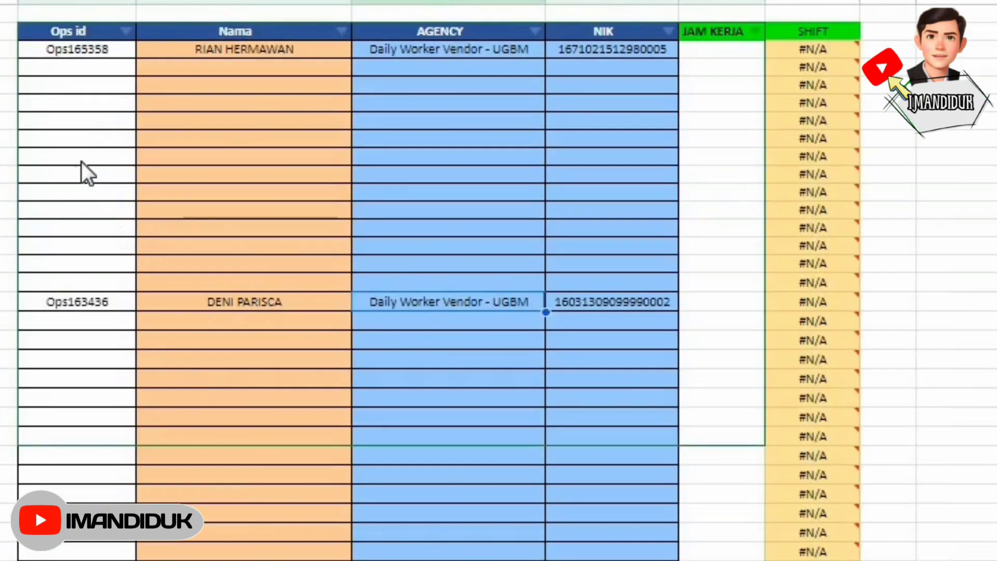
pyautogui.click(79, 159)
pyautogui.hotkey('ctrl', 'v')
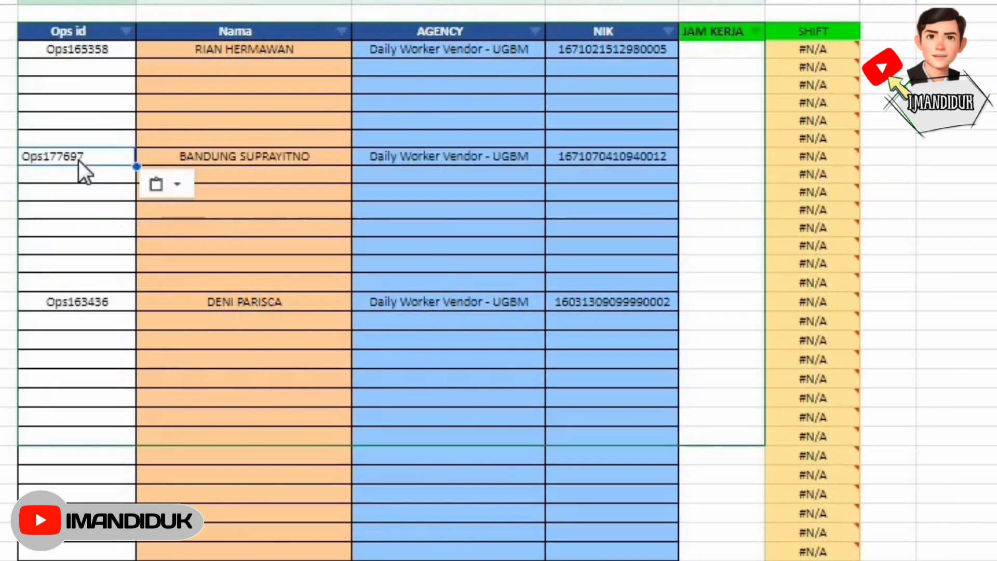
pyautogui.click(98, 228)
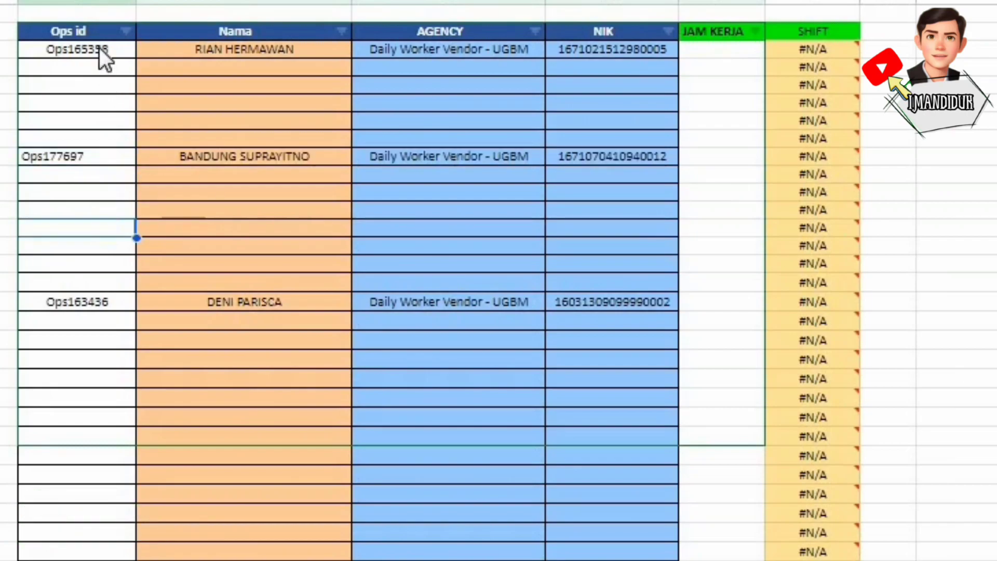
# Delete the three entered Ops ids from column A
pyautogui.moveTo(99, 56); pyautogui.dragTo(93, 336)
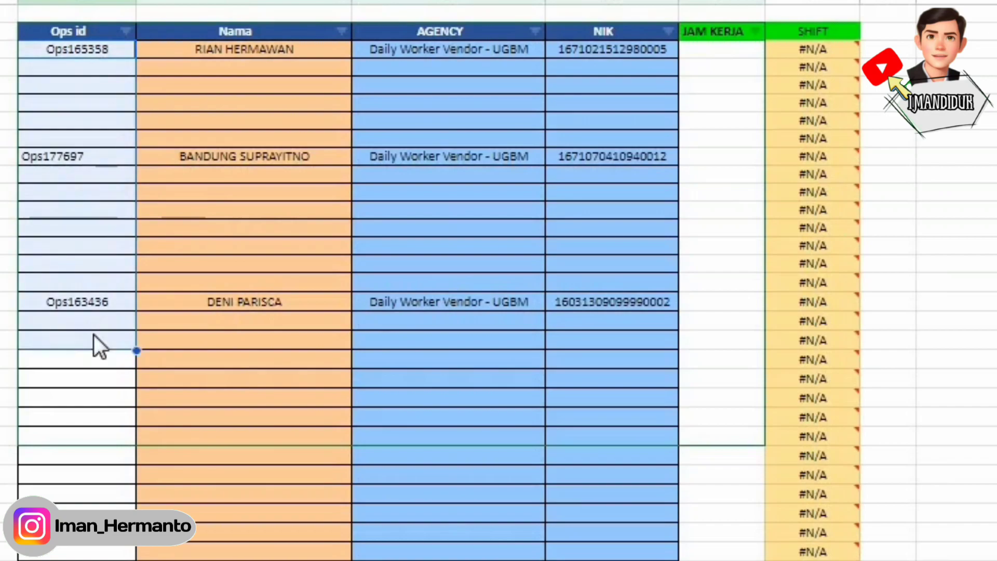
pyautogui.press('Delete')
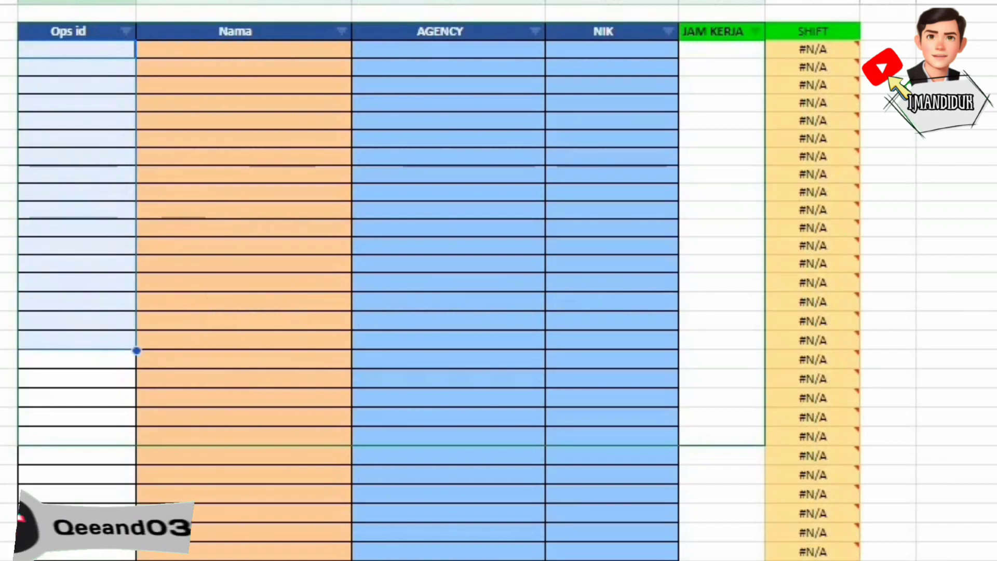